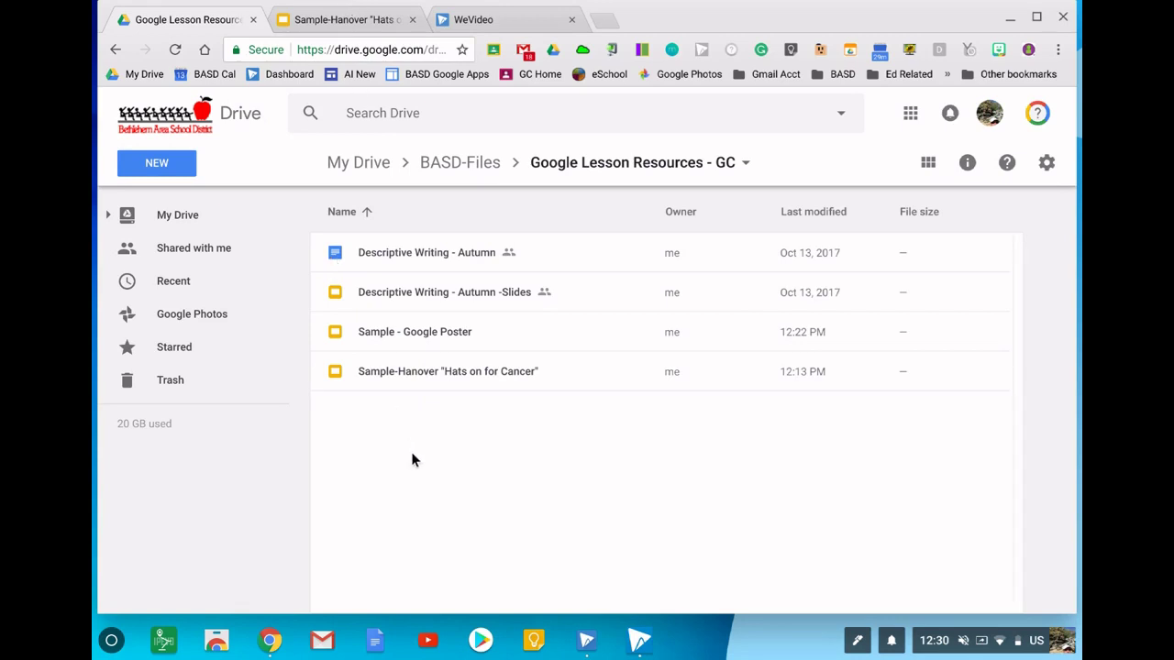
# - Create a new Google Slides presentation and delete the title and subtitle placeholders from its first slide
pyautogui.click(155, 161)
pyautogui.click(194, 360)
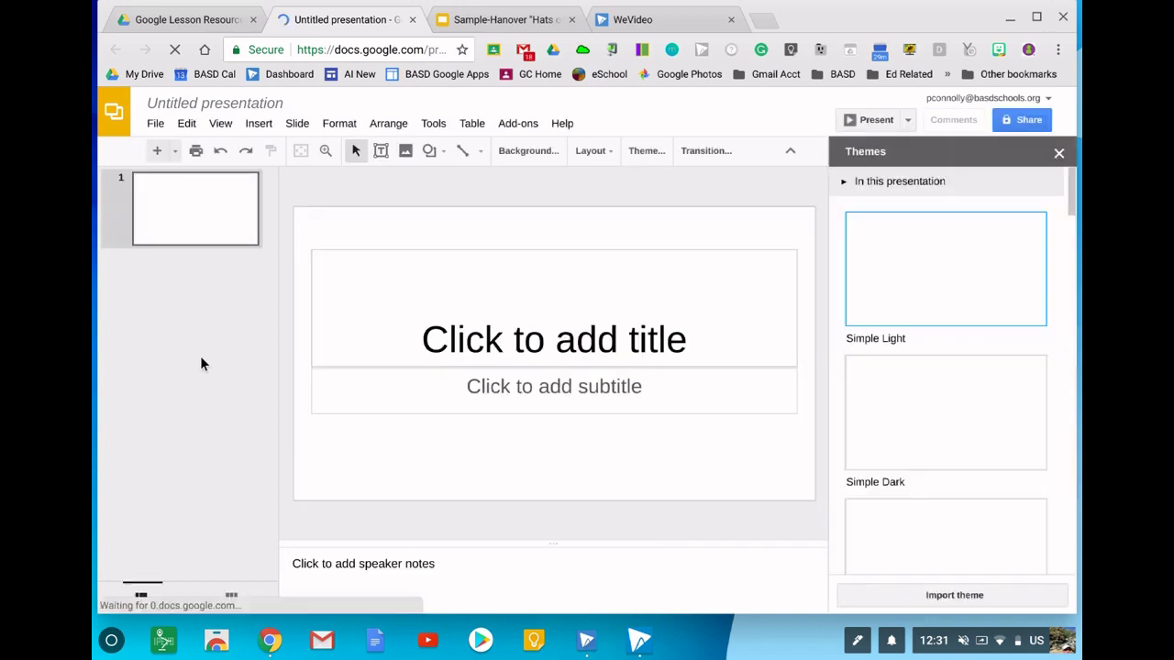
pyautogui.click(555, 250)
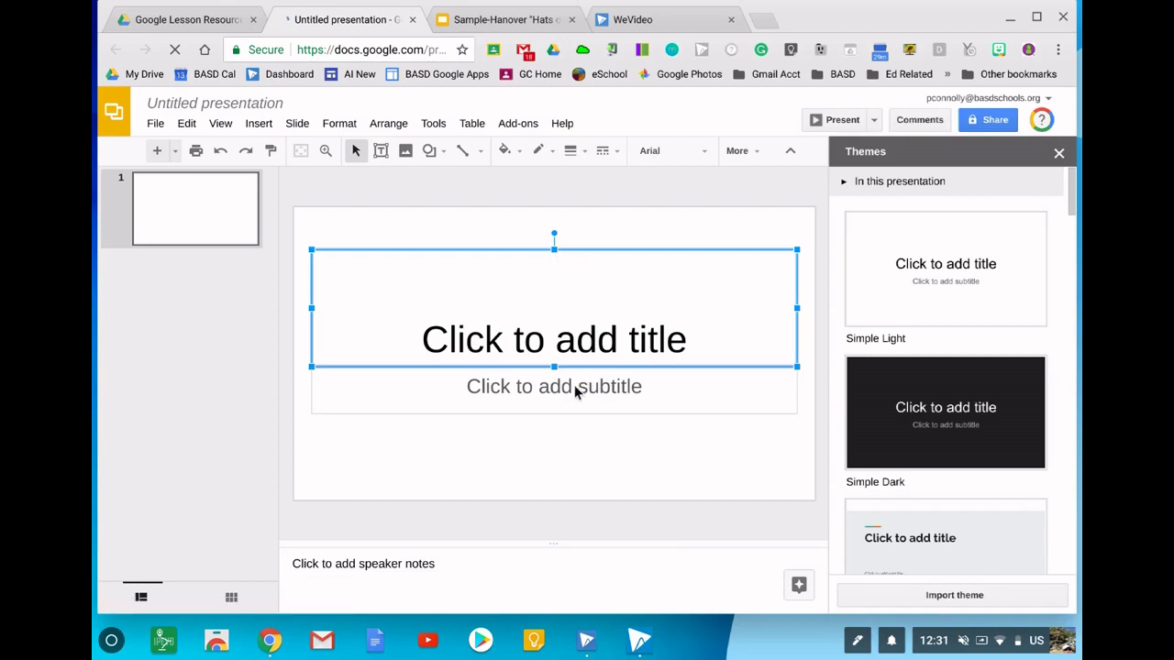
pyautogui.press('Delete')
pyautogui.click(548, 414)
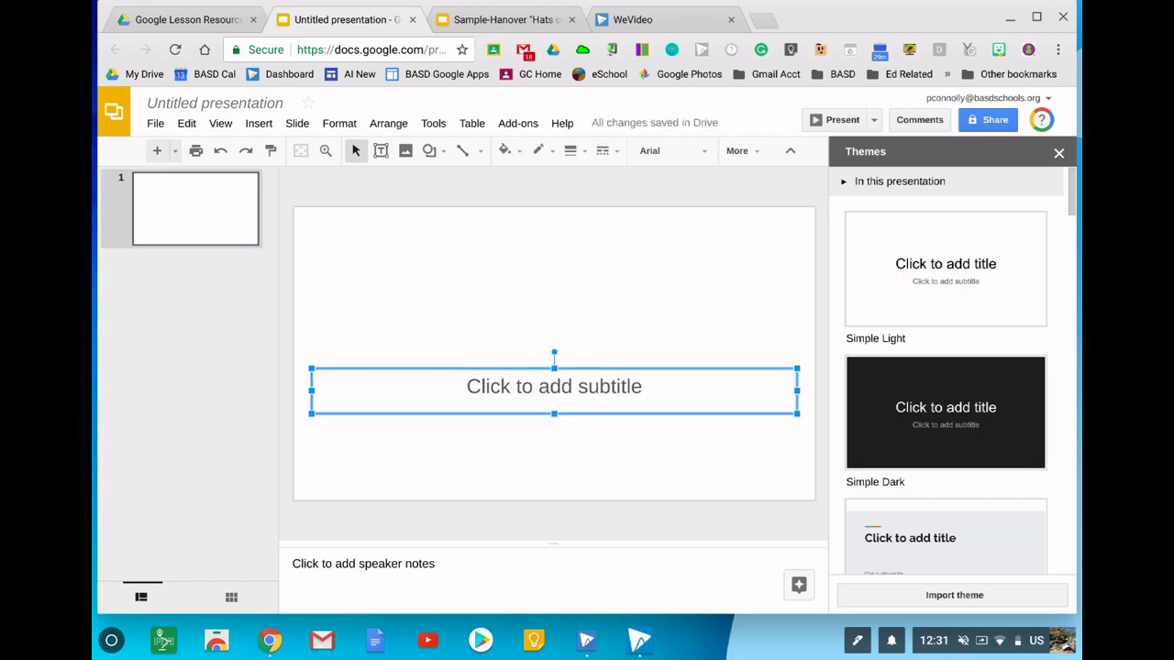
pyautogui.press('Delete')
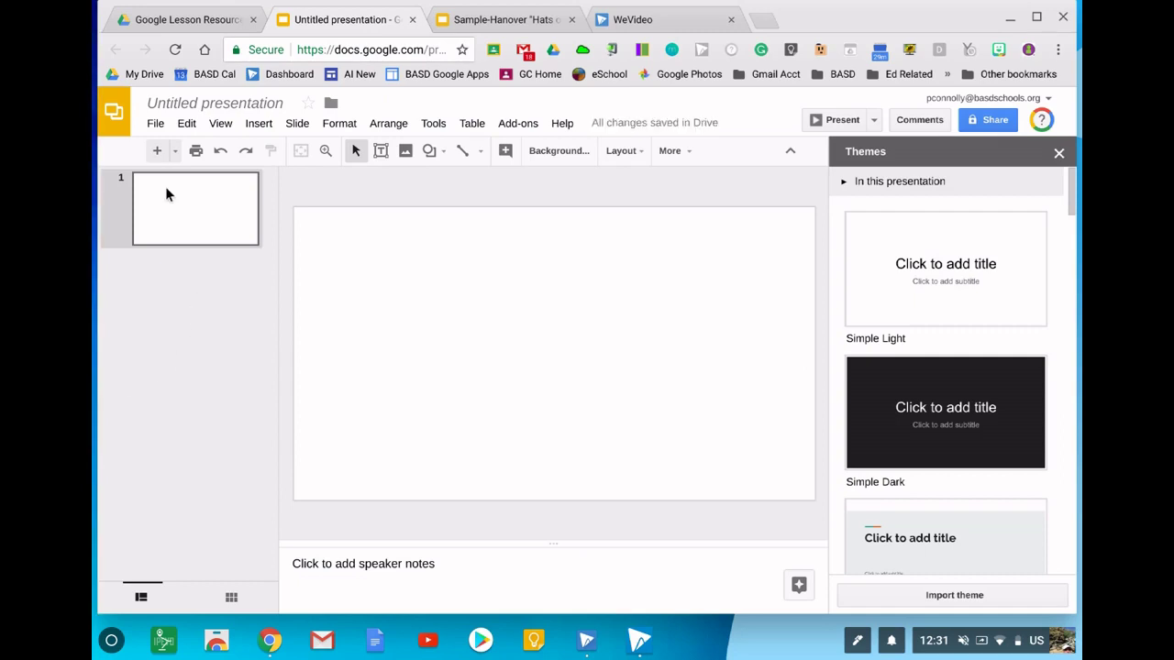
# - Set the presentation's page size to a custom 8.5 × 11 inches
pyautogui.click(149, 122)
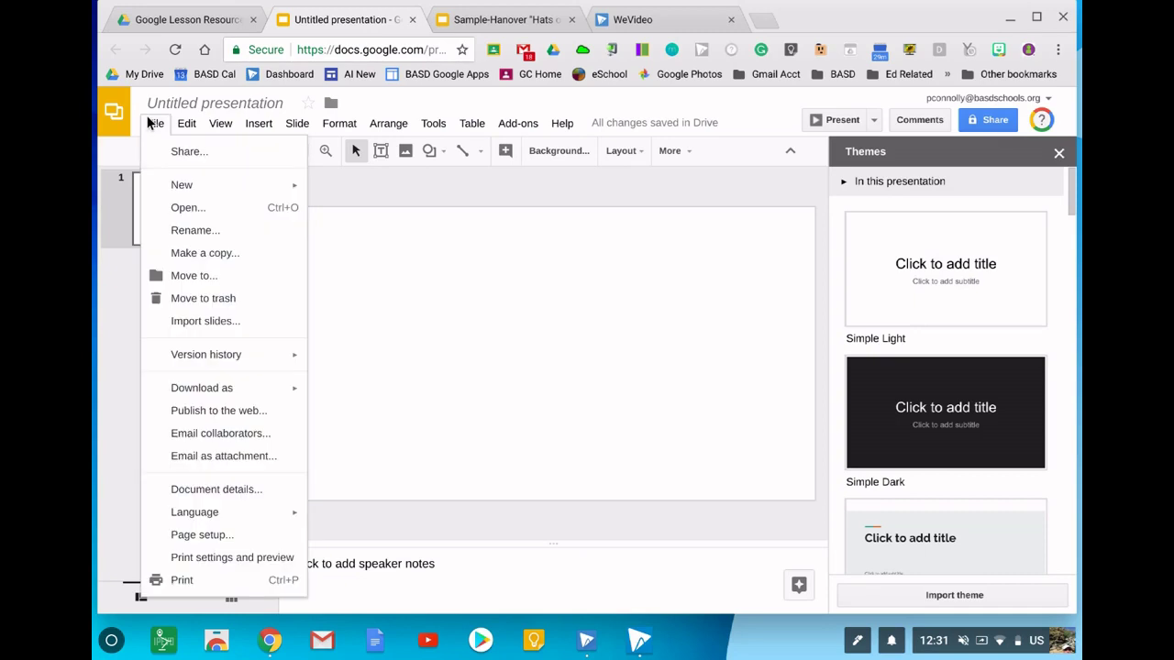
pyautogui.click(206, 535)
pyautogui.click(582, 345)
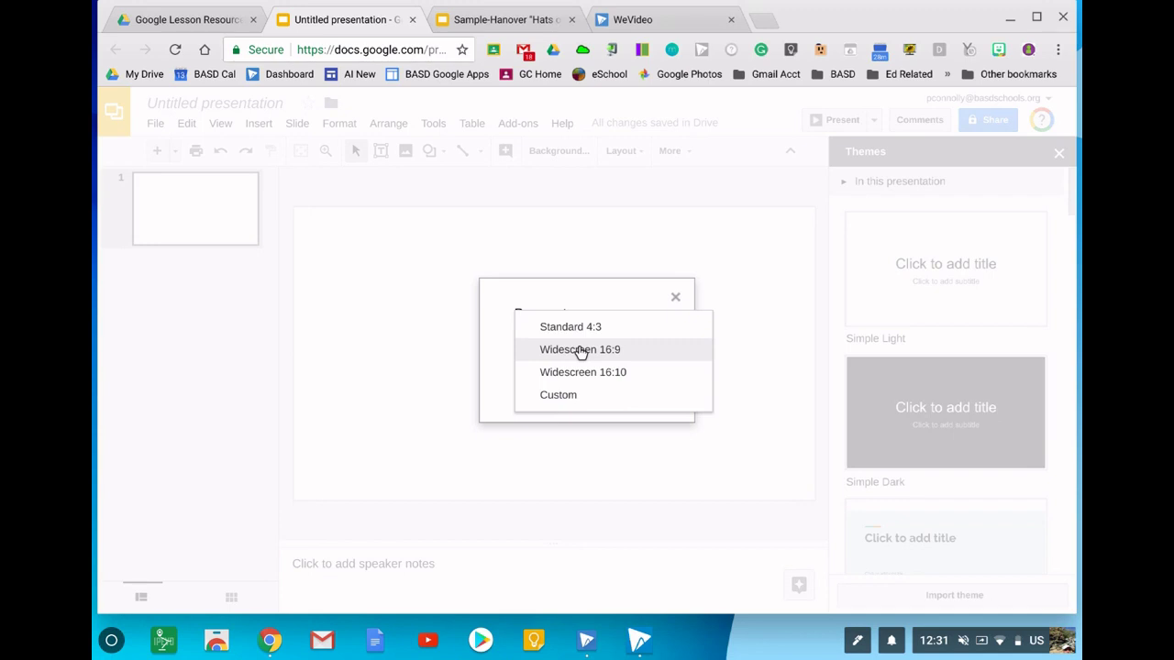
pyautogui.click(558, 395)
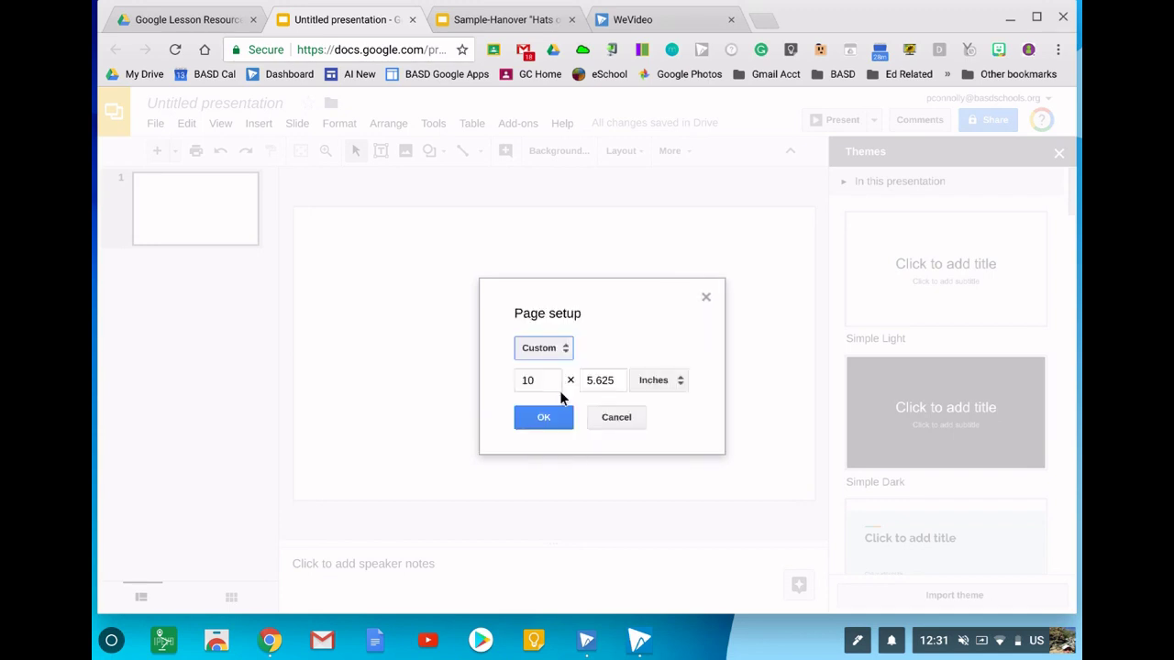
pyautogui.click(538, 378)
pyautogui.write('8.5')
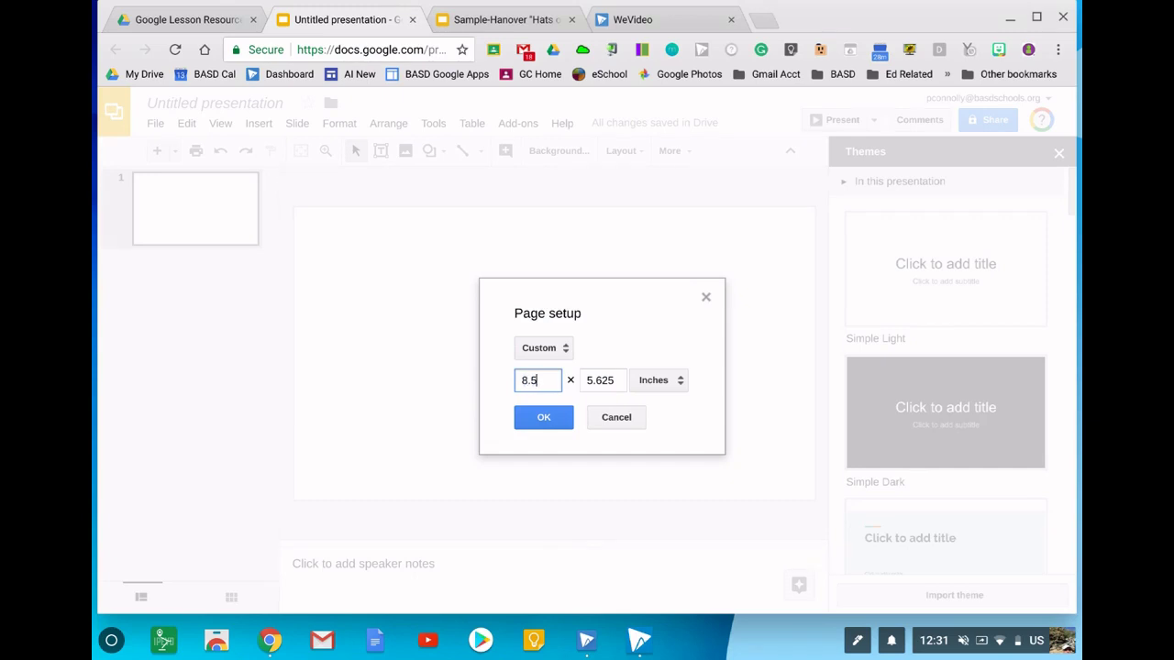
pyautogui.press('Tab')
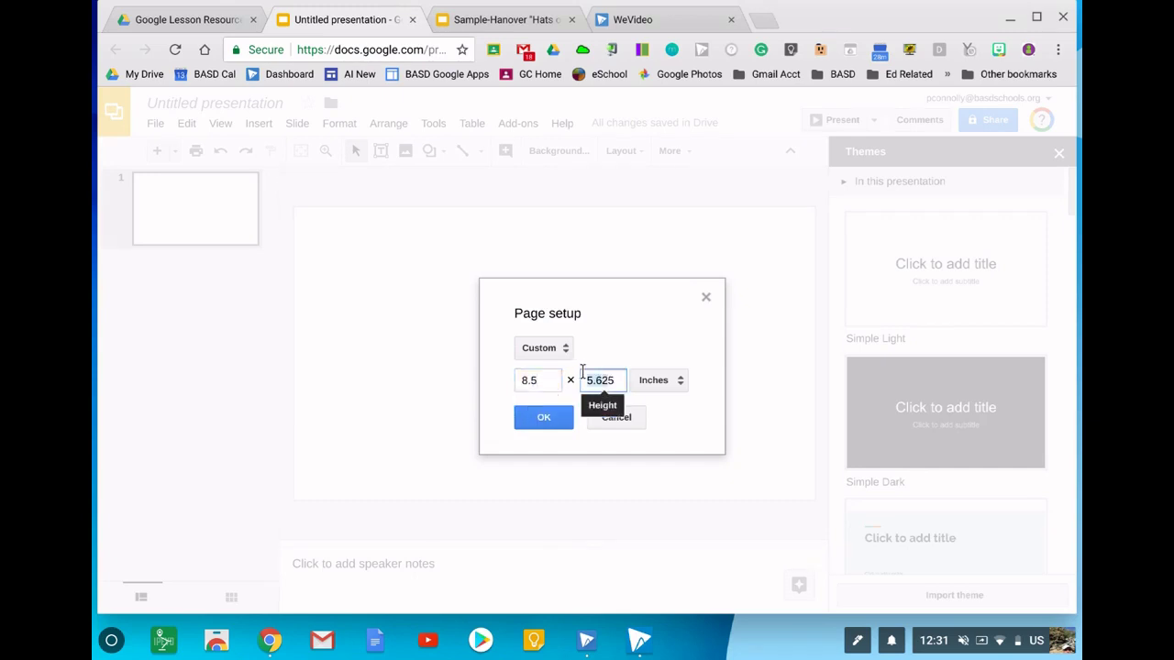
pyautogui.press('Right')
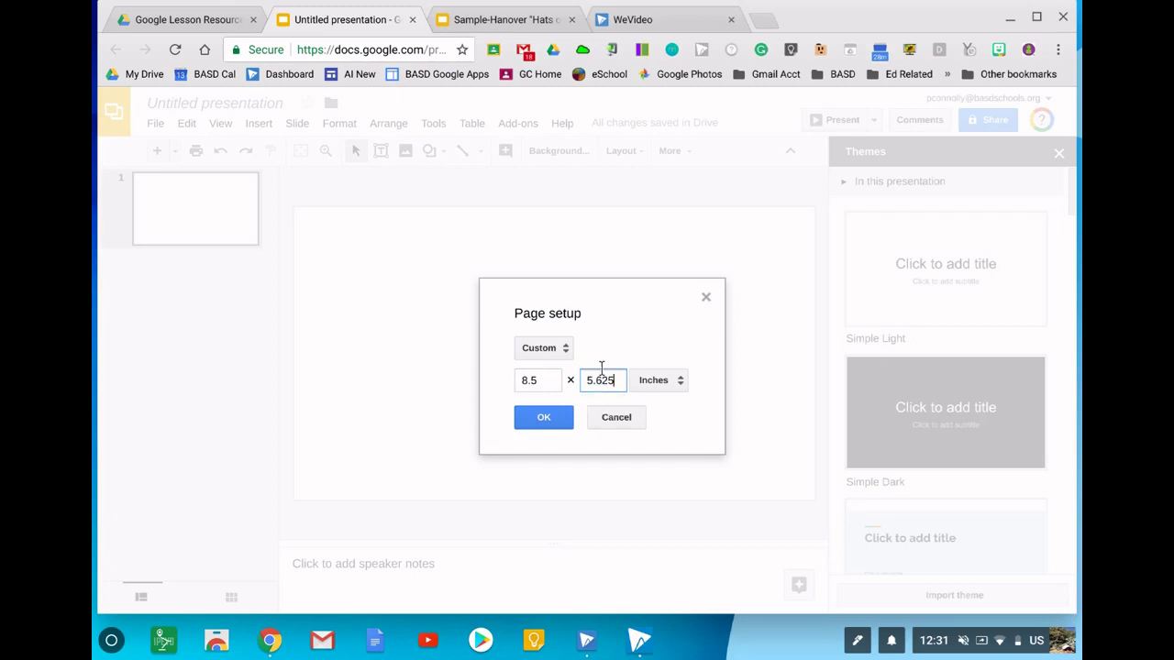
pyautogui.press('BackSpace')
pyautogui.press('BackSpace')
pyautogui.press('BackSpace')
pyautogui.write('11')
pyautogui.click(521, 414)
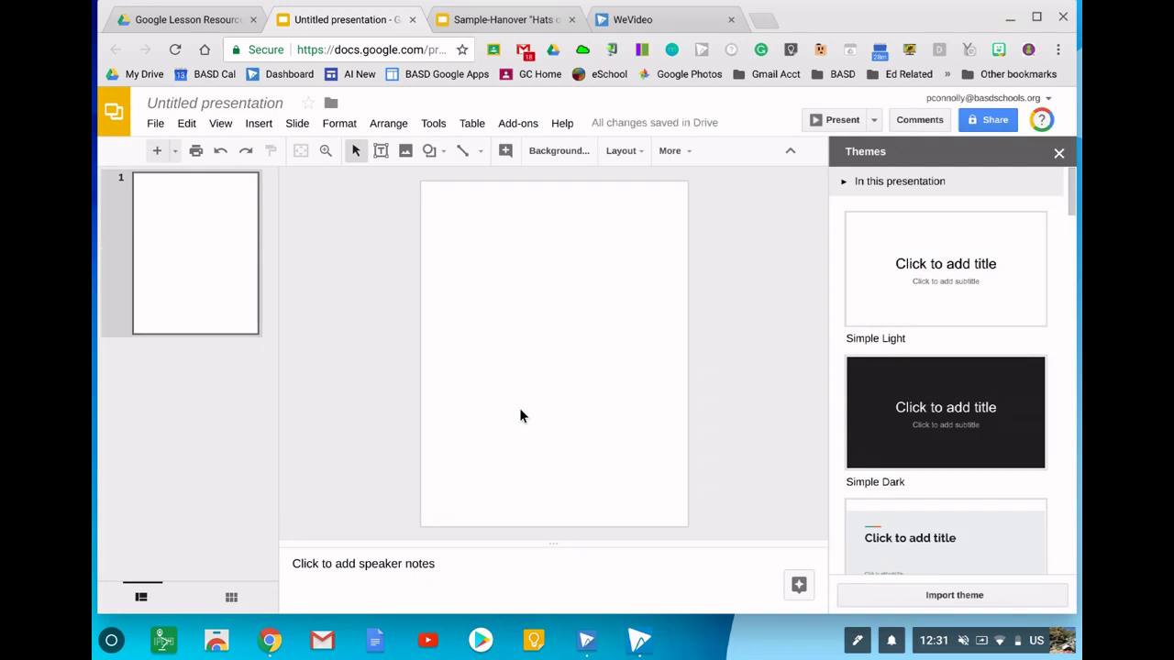
# - Insert word art reading "Hanover Elementary School", then place it across the top of the page and stretch it taller
pyautogui.click(259, 123)
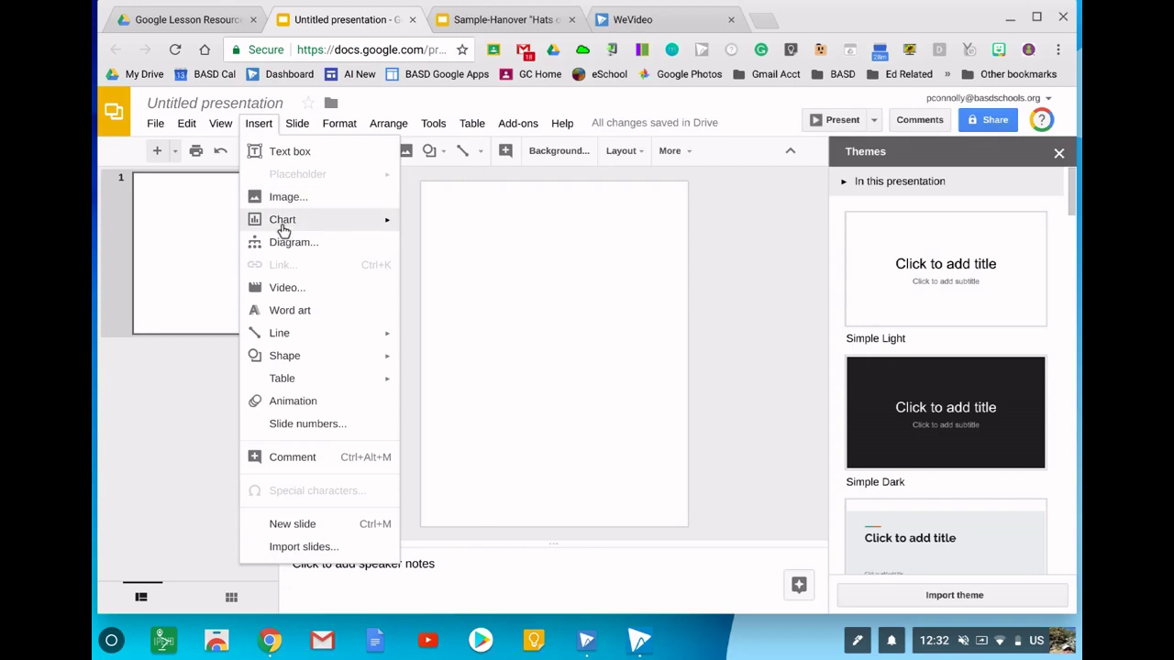
pyautogui.moveTo(285, 221)
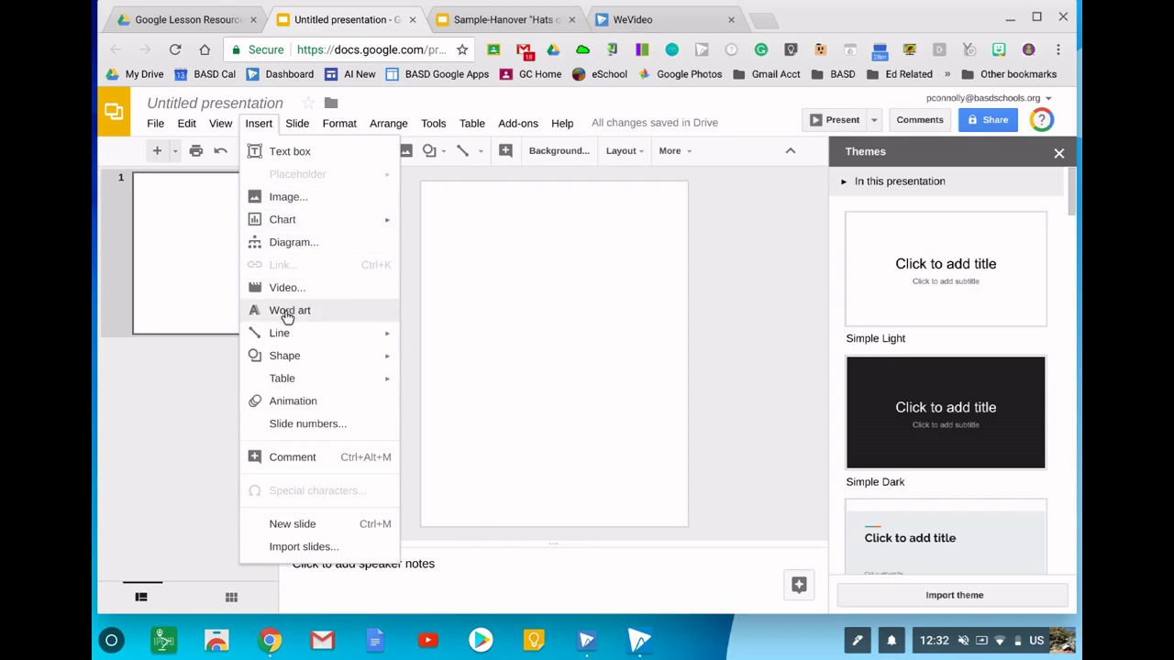
pyautogui.moveTo(268, 348)
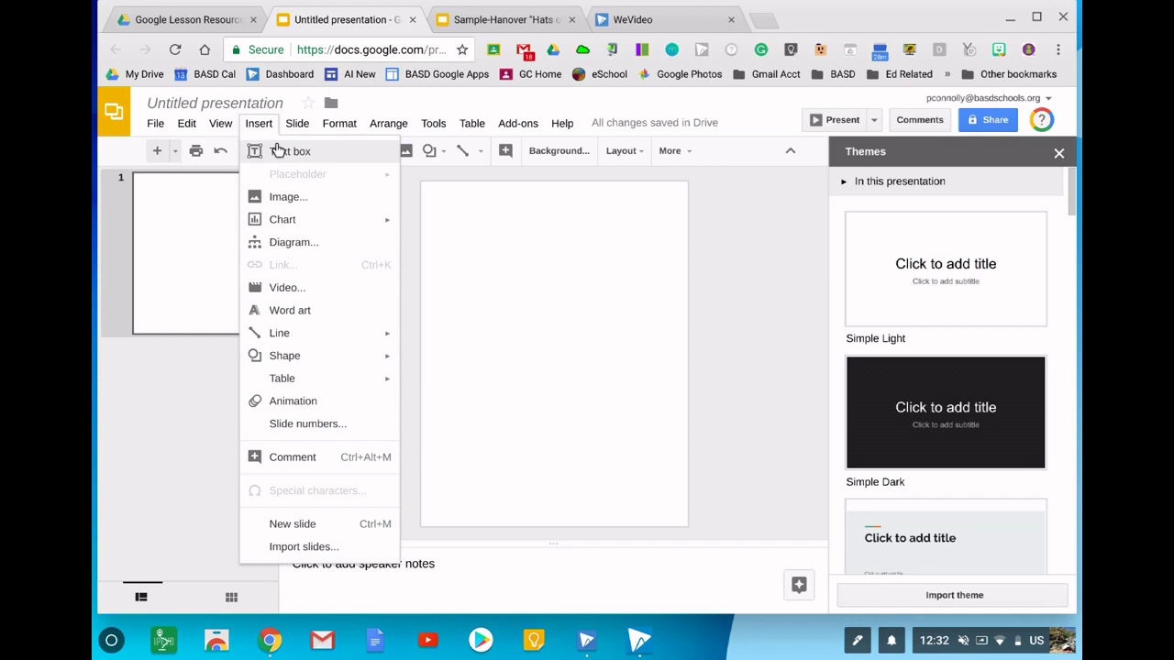
pyautogui.click(301, 310)
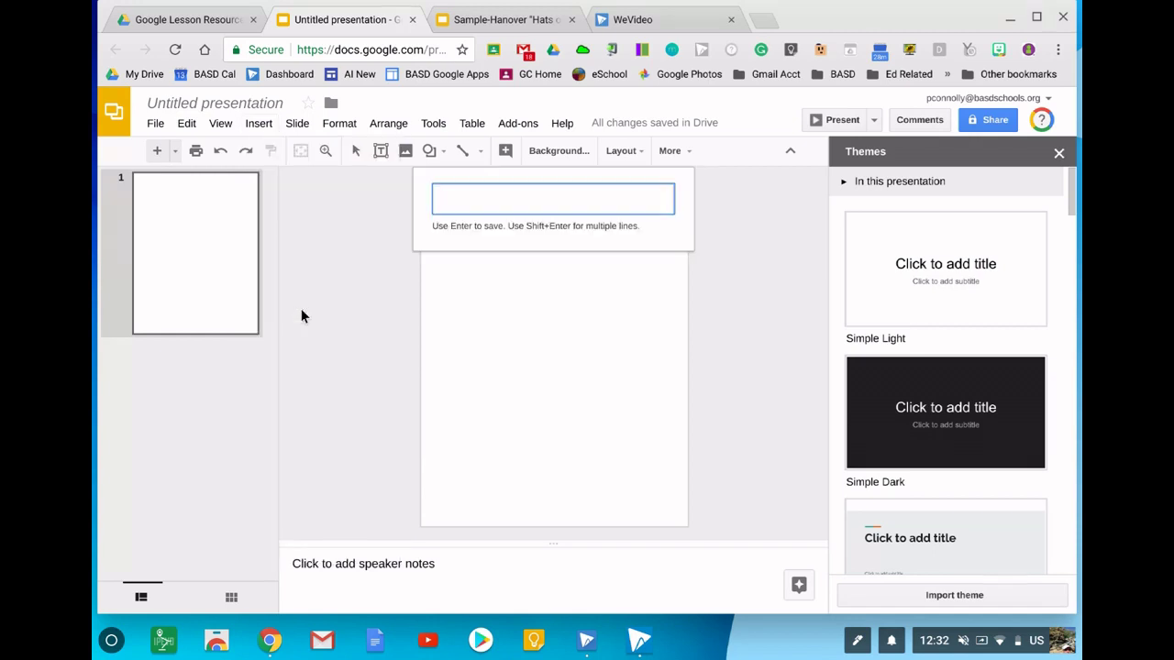
pyautogui.write('Hanover Elementary School')
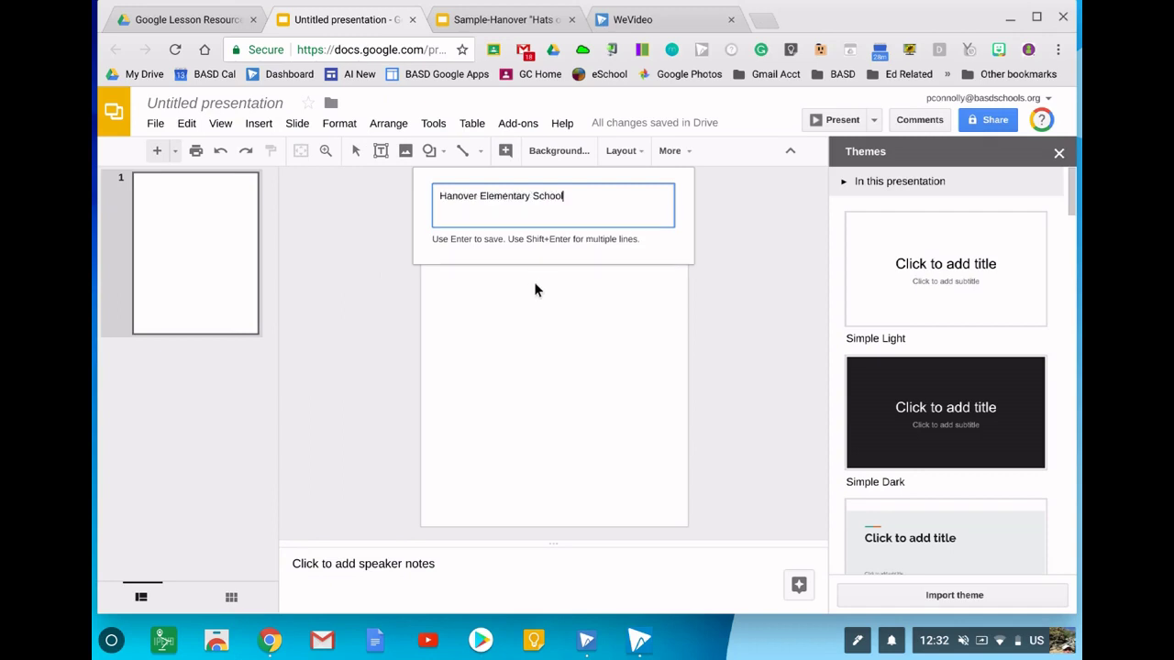
pyautogui.press('Return')
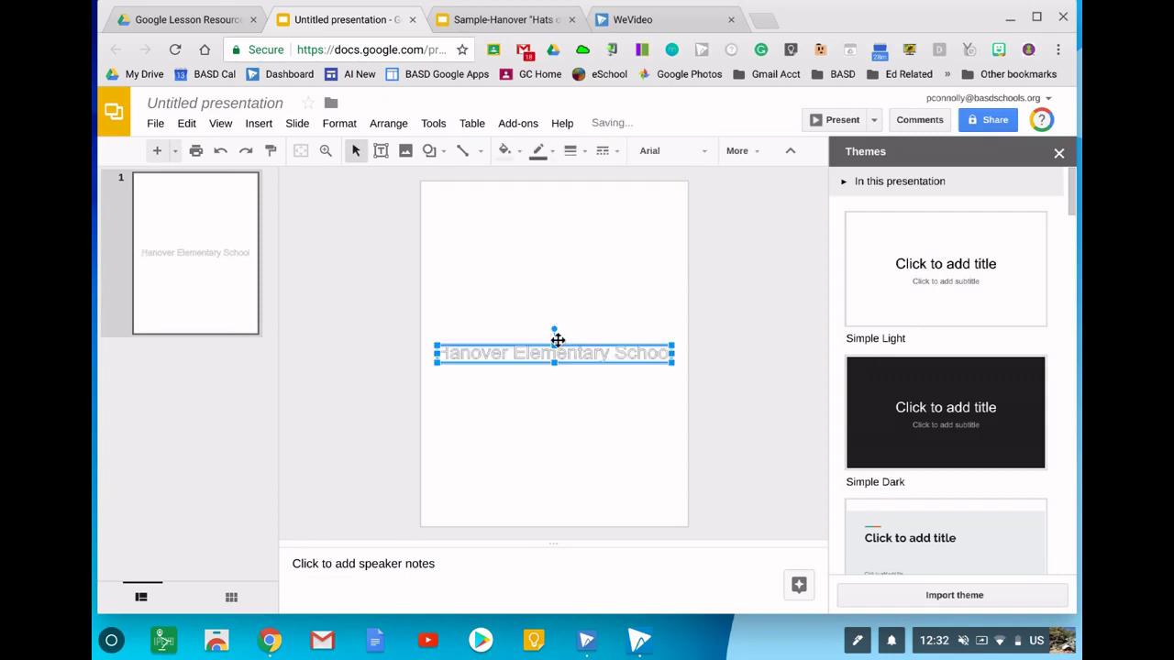
pyautogui.moveTo(557, 341); pyautogui.dragTo(538, 251)
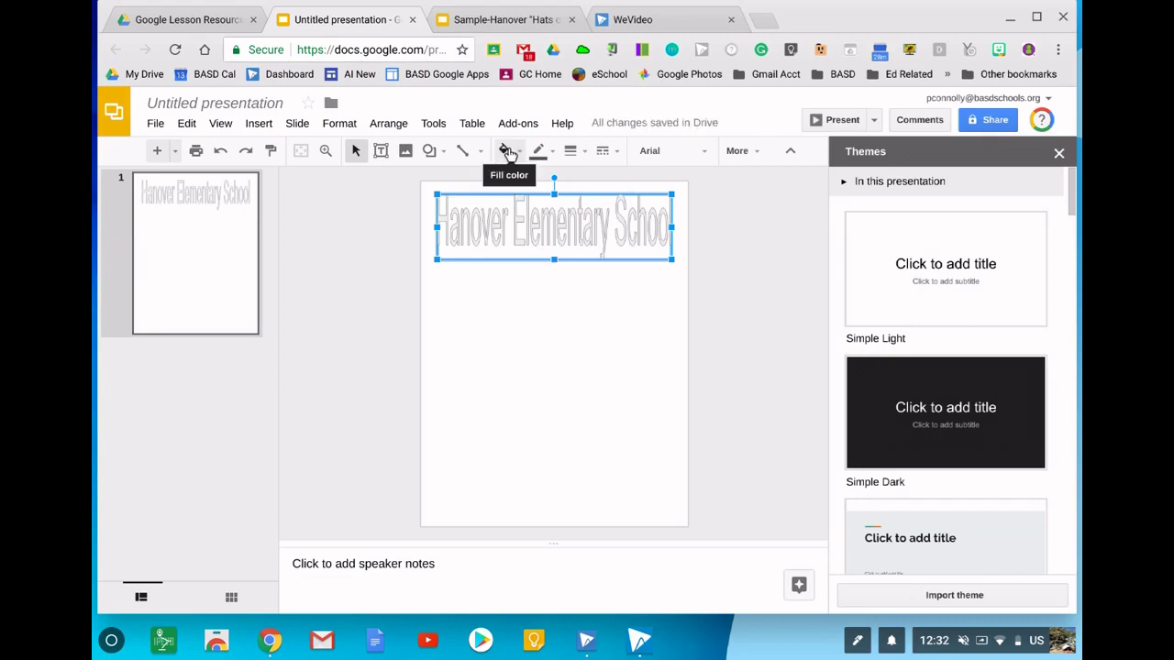
# - Fill the "Hanover Elementary School" word art with solid purple and set its font to Playfair Display
pyautogui.click(509, 153)
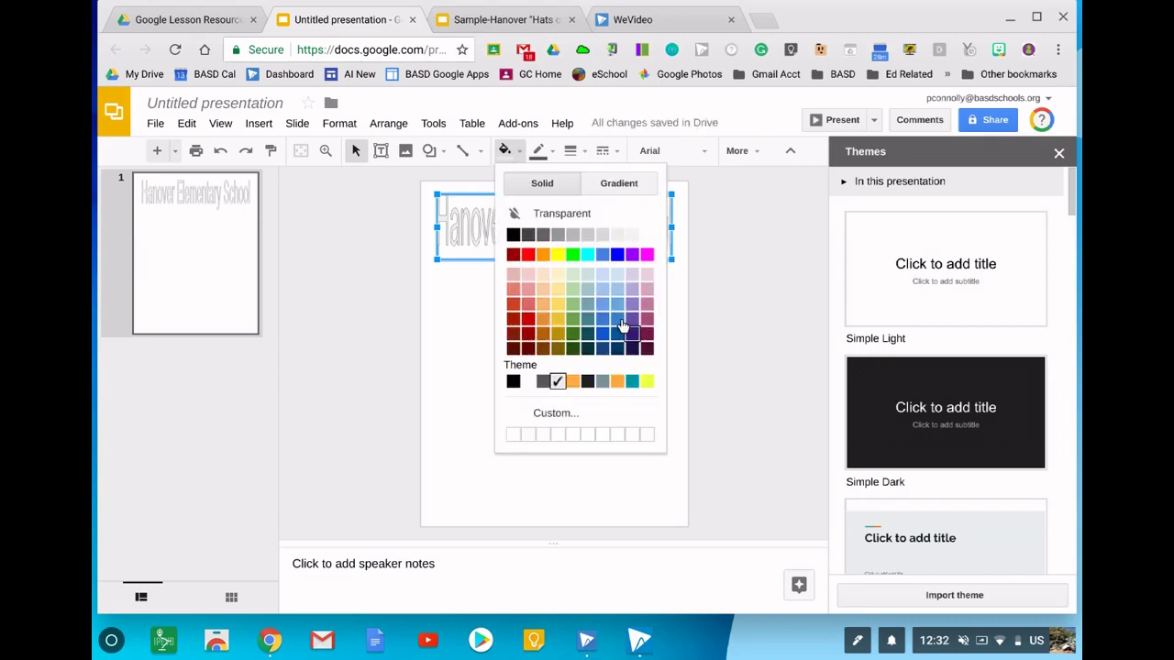
pyautogui.click(632, 255)
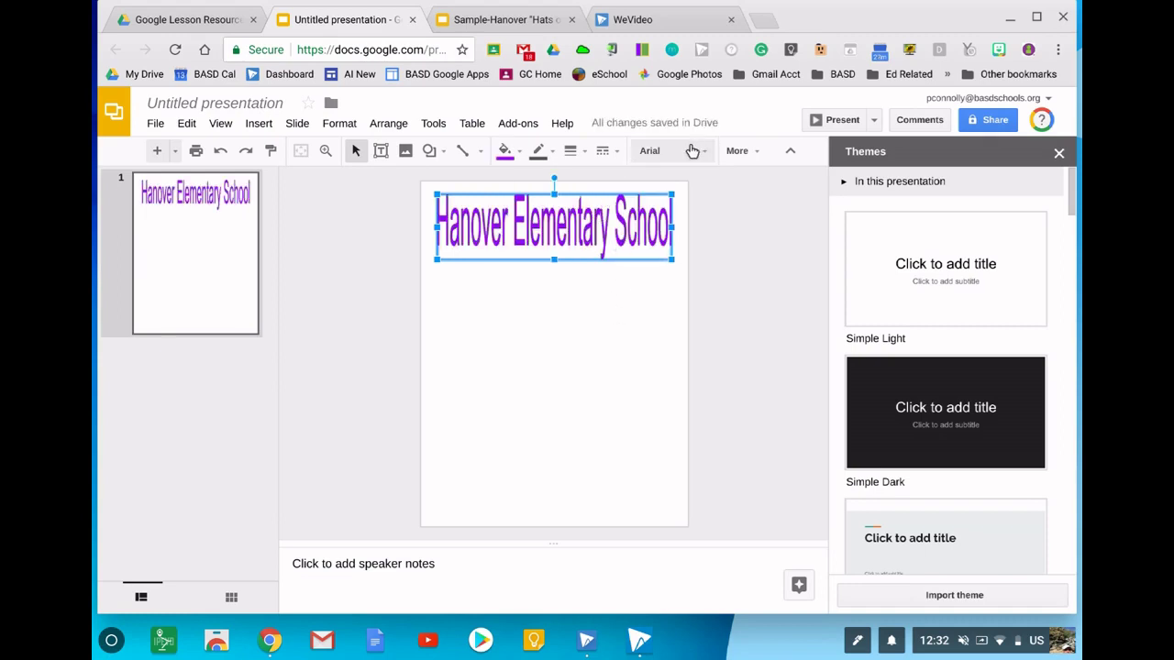
pyautogui.click(687, 153)
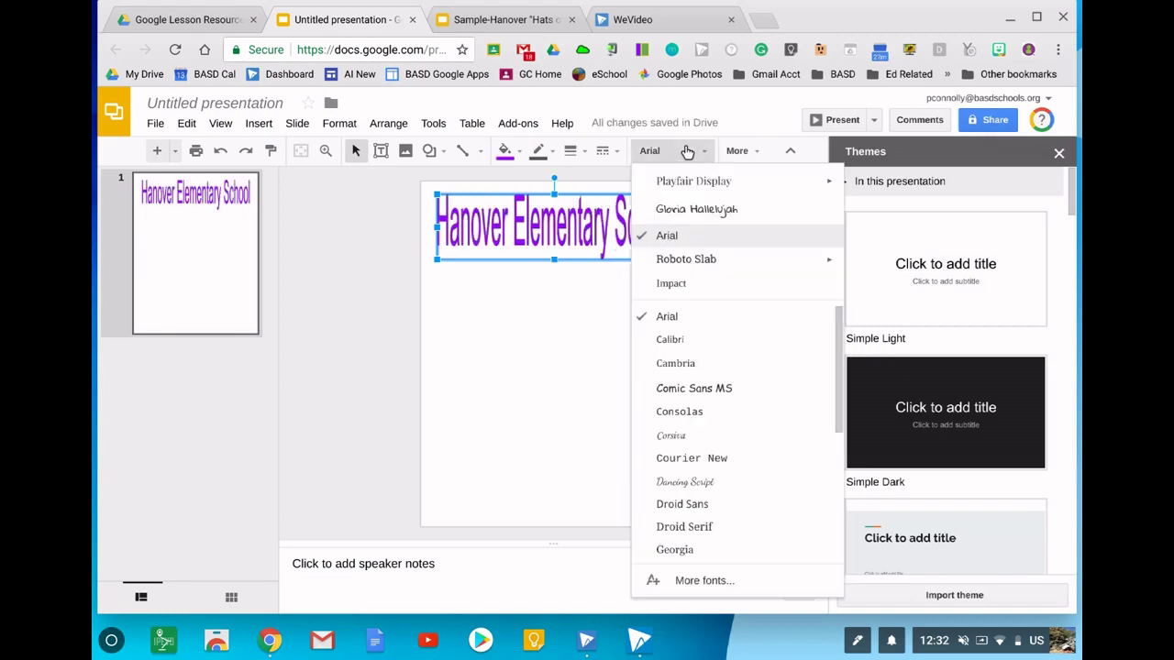
pyautogui.click(669, 283)
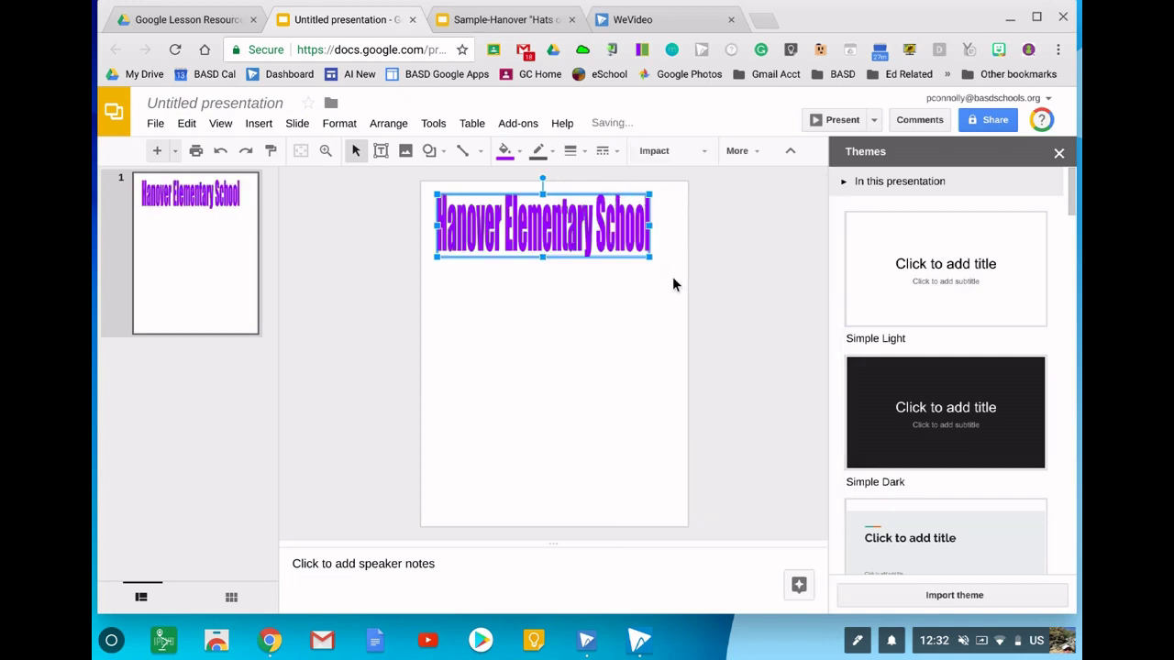
pyautogui.click(660, 149)
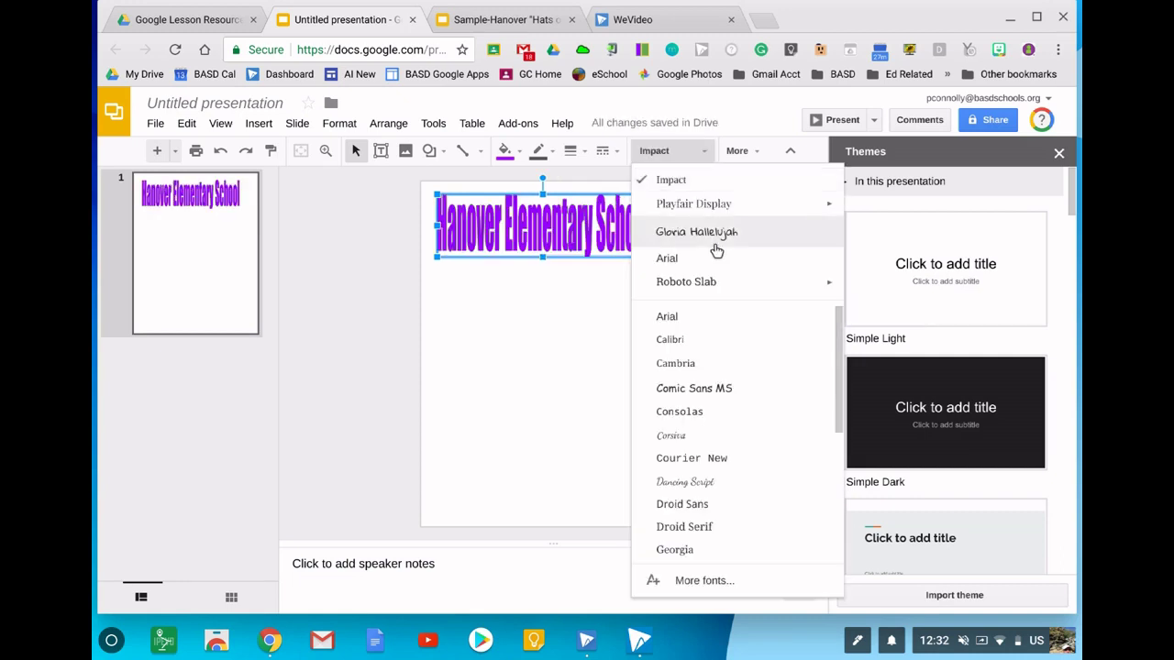
pyautogui.click(701, 200)
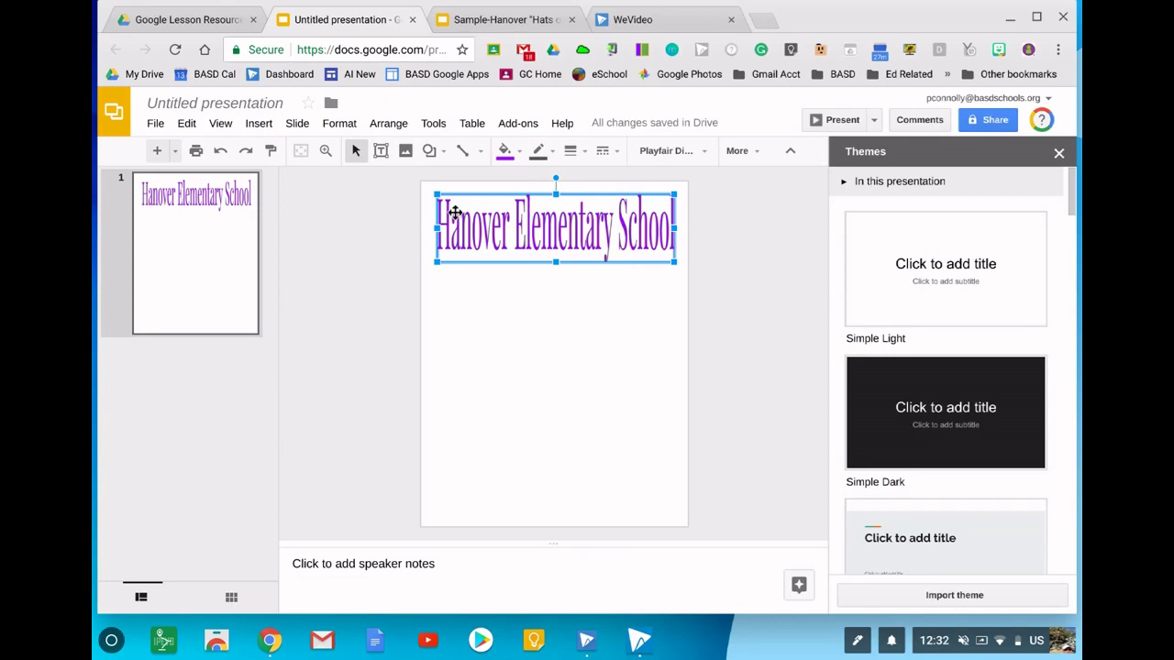
pyautogui.click(400, 167)
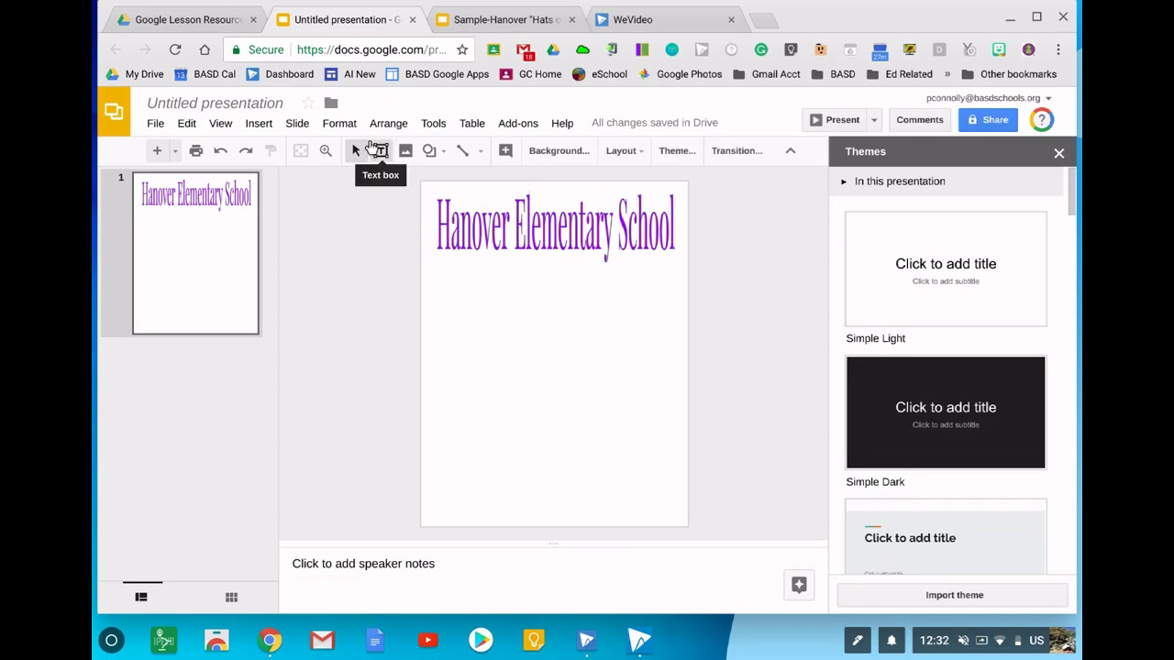
# - Add a text box centered just below the school name with the text "Hats On For Cancer"
pyautogui.click(379, 150)
pyautogui.moveTo(474, 264); pyautogui.dragTo(630, 290)
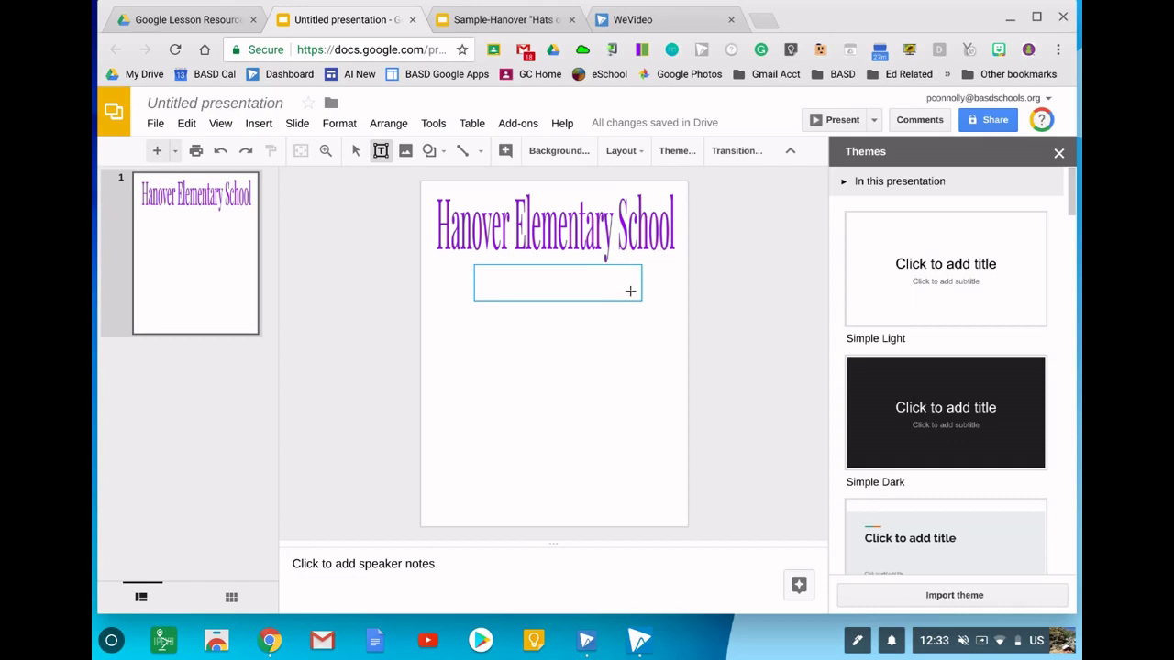
pyautogui.moveTo(630, 291); pyautogui.dragTo(629, 291)
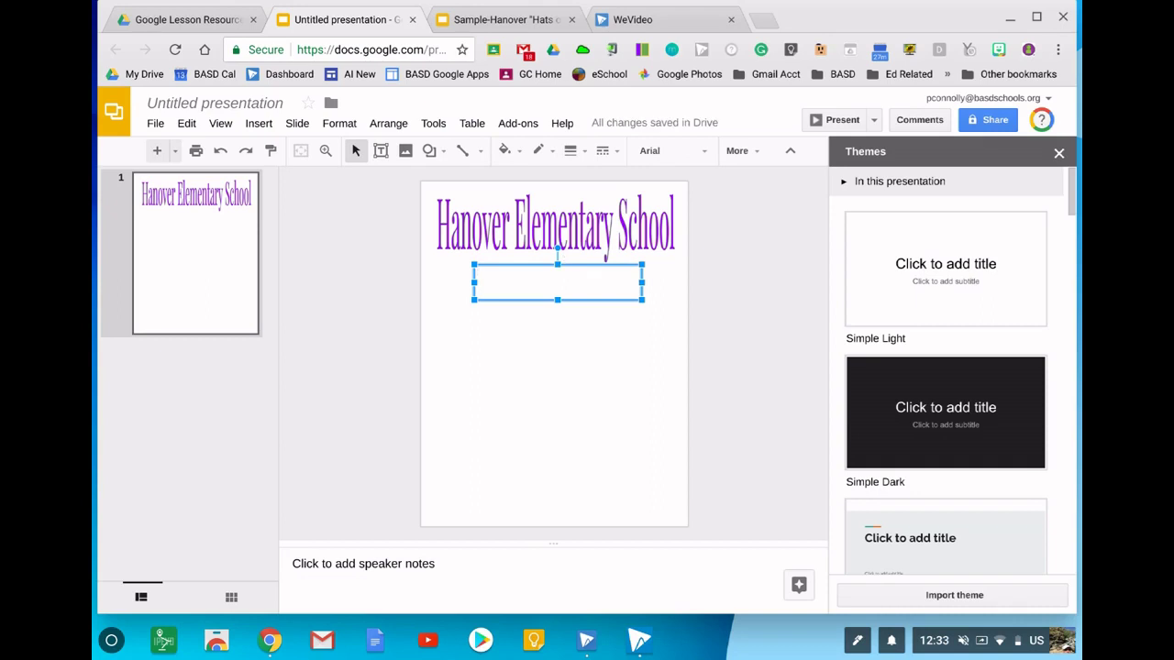
pyautogui.write('Hats On For Cancer')
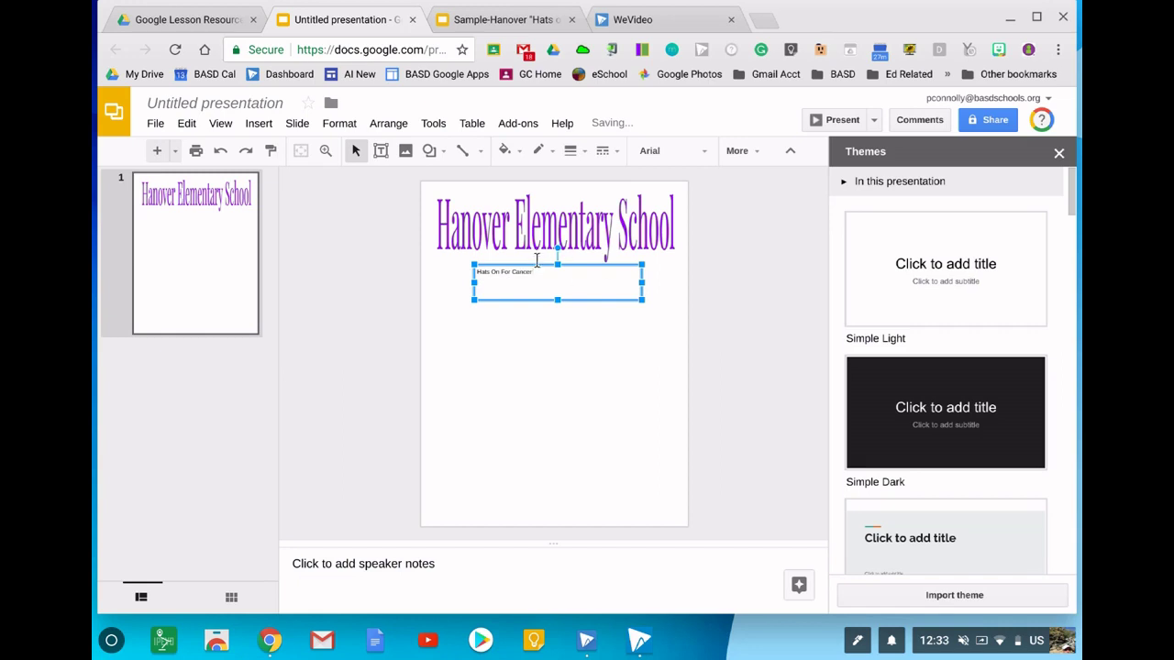
# - Format the "Hats On For Cancer" text as horizontally centered, size 48, in Playfair Display
pyautogui.moveTo(538, 271); pyautogui.dragTo(461, 273)
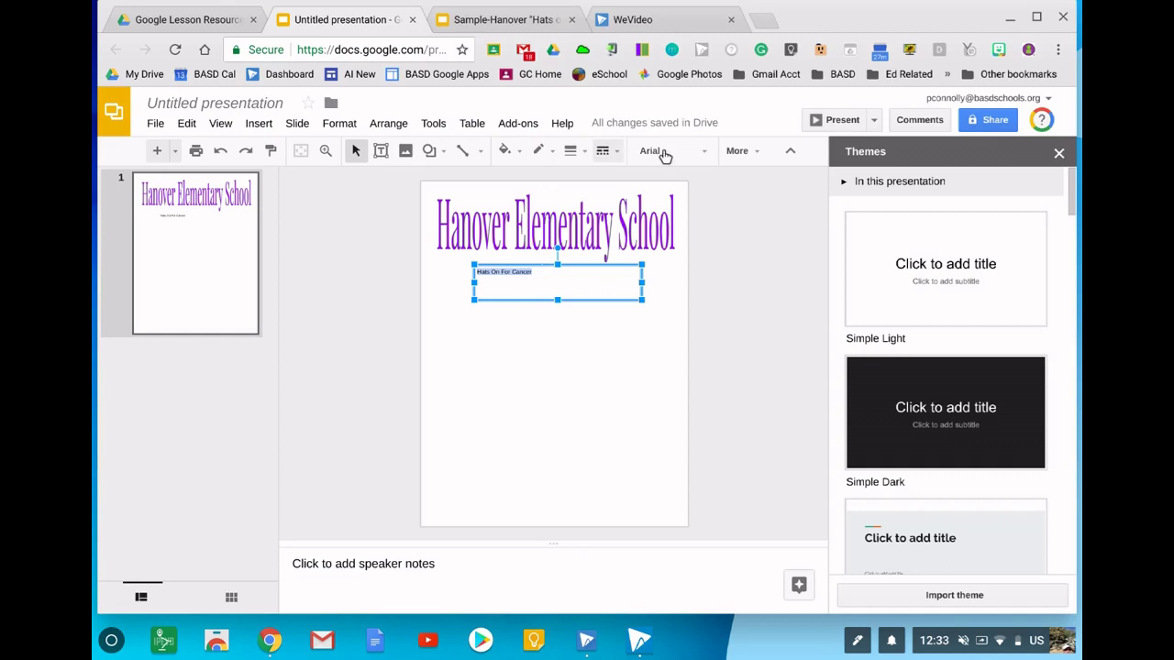
pyautogui.click(748, 153)
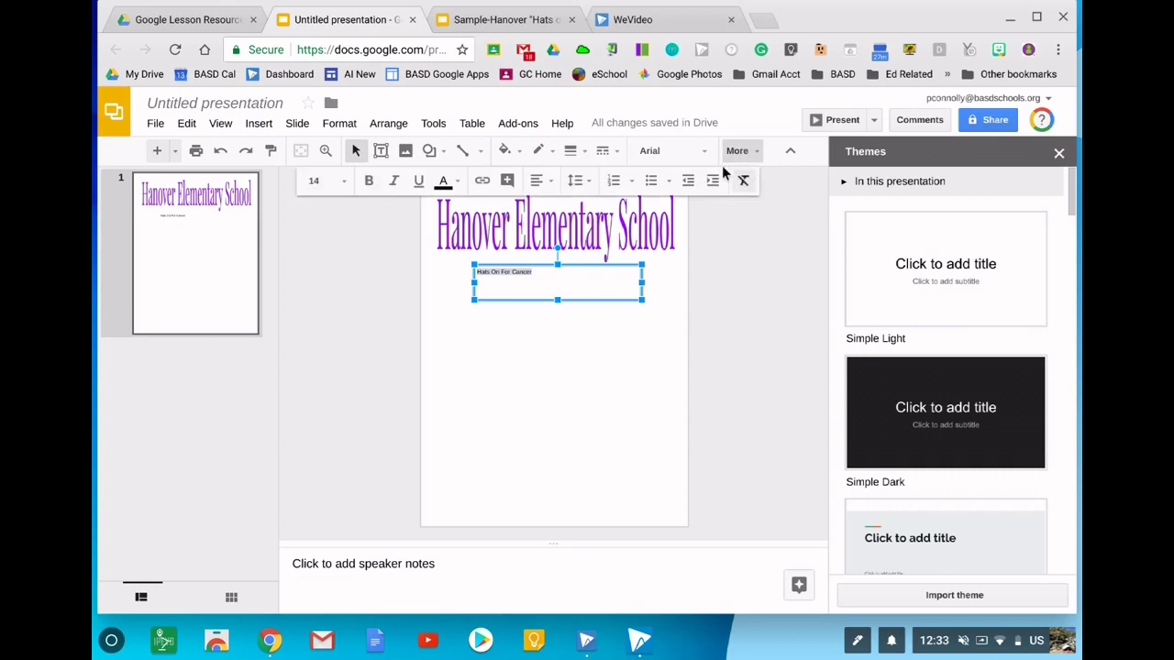
pyautogui.click(538, 180)
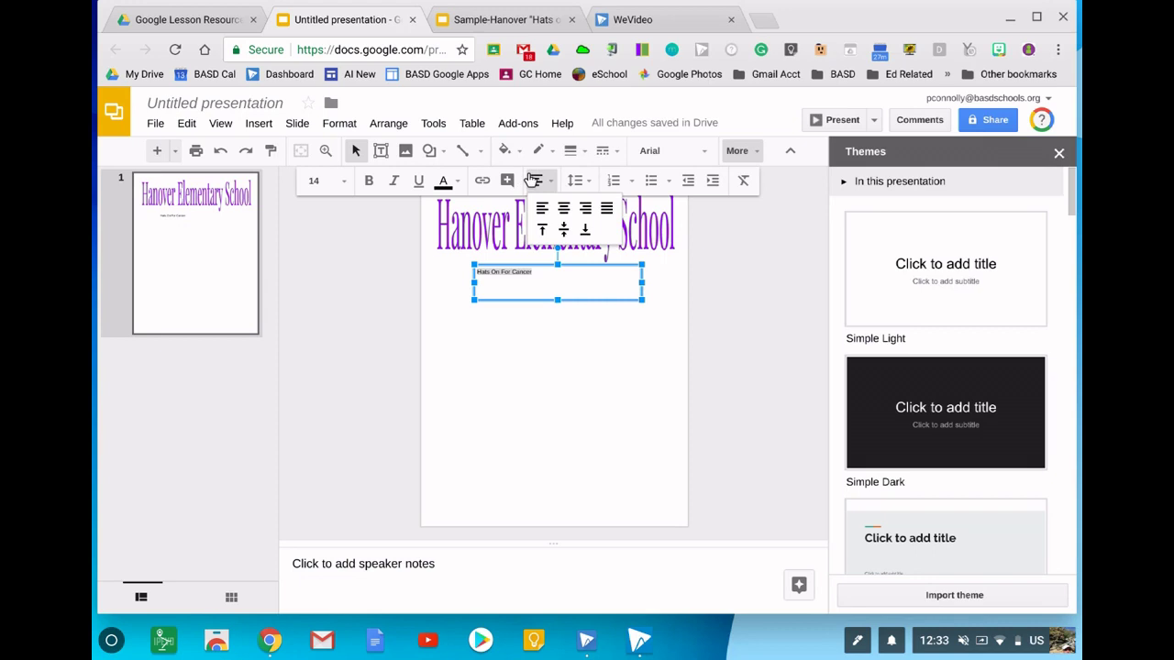
pyautogui.click(561, 208)
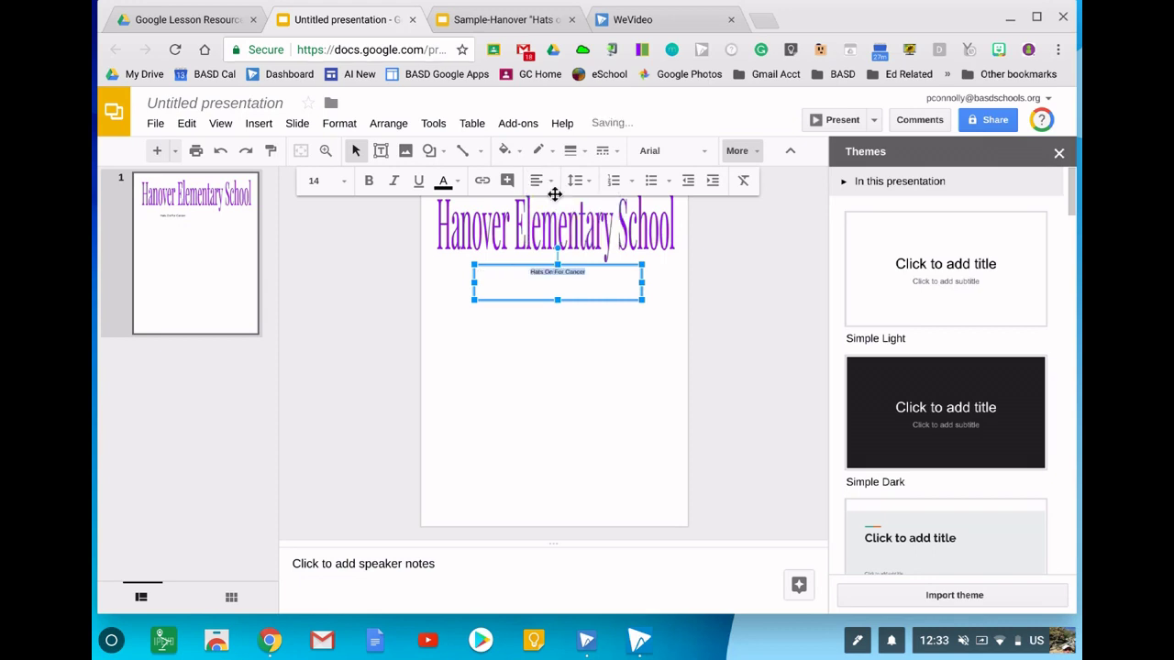
pyautogui.click(336, 181)
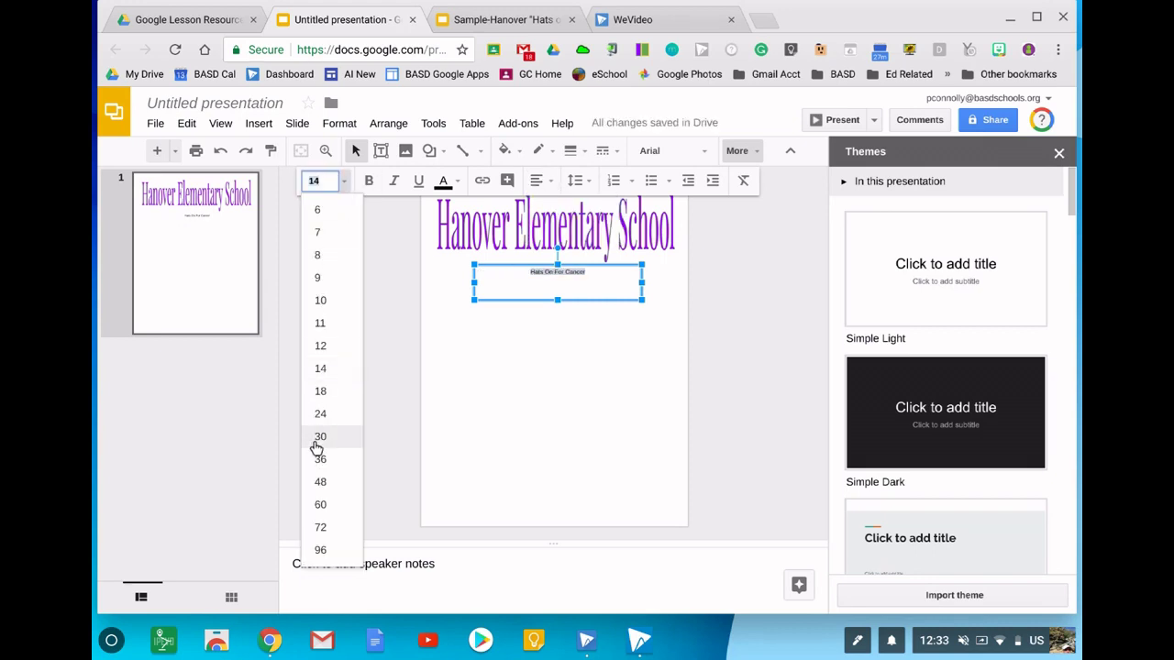
pyautogui.click(319, 479)
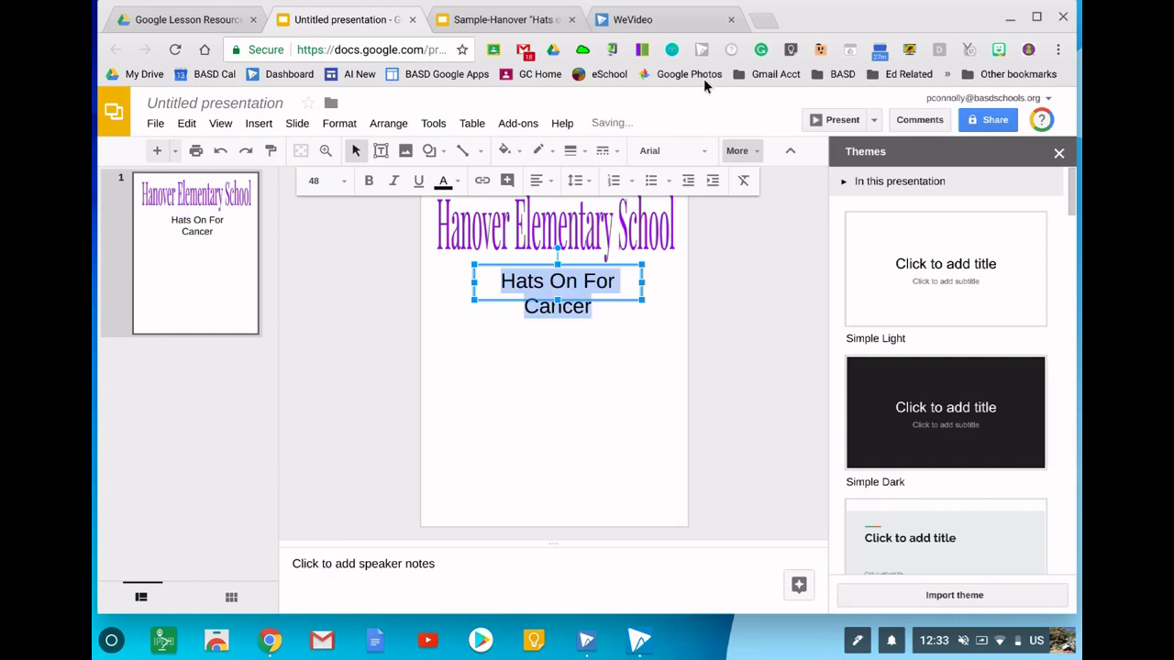
pyautogui.click(690, 152)
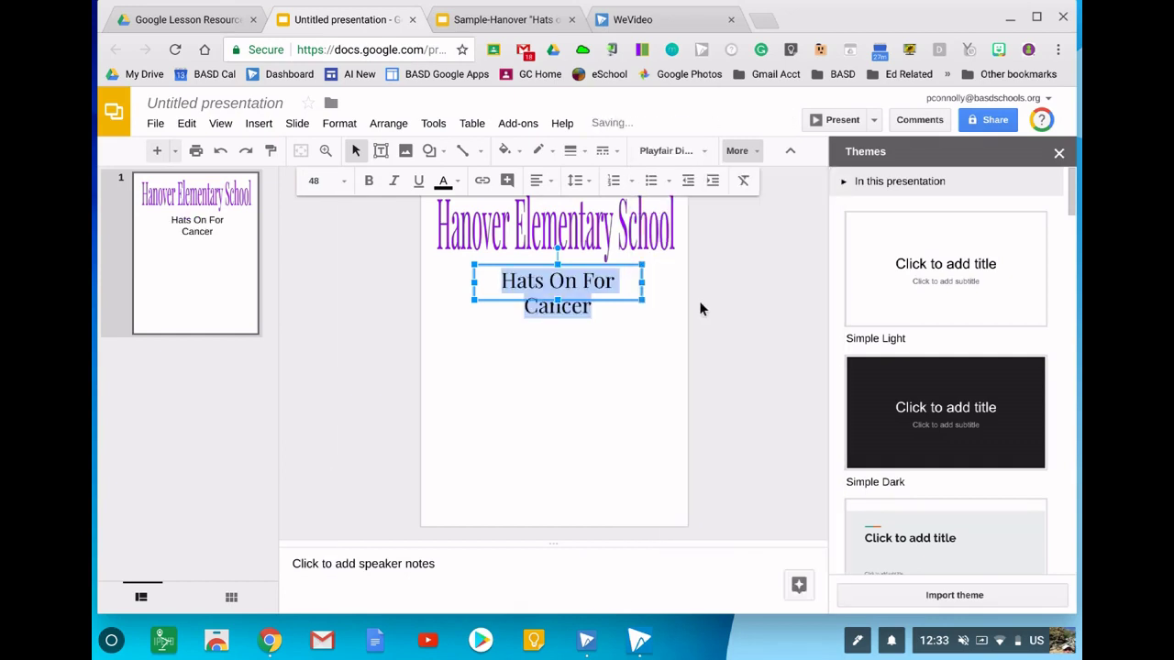
# - Extend the "Hats On For Cancer" text box downward so it fits both lines, and deselect it
pyautogui.click(684, 183)
pyautogui.moveTo(548, 290); pyautogui.dragTo(545, 314)
pyautogui.click(775, 258)
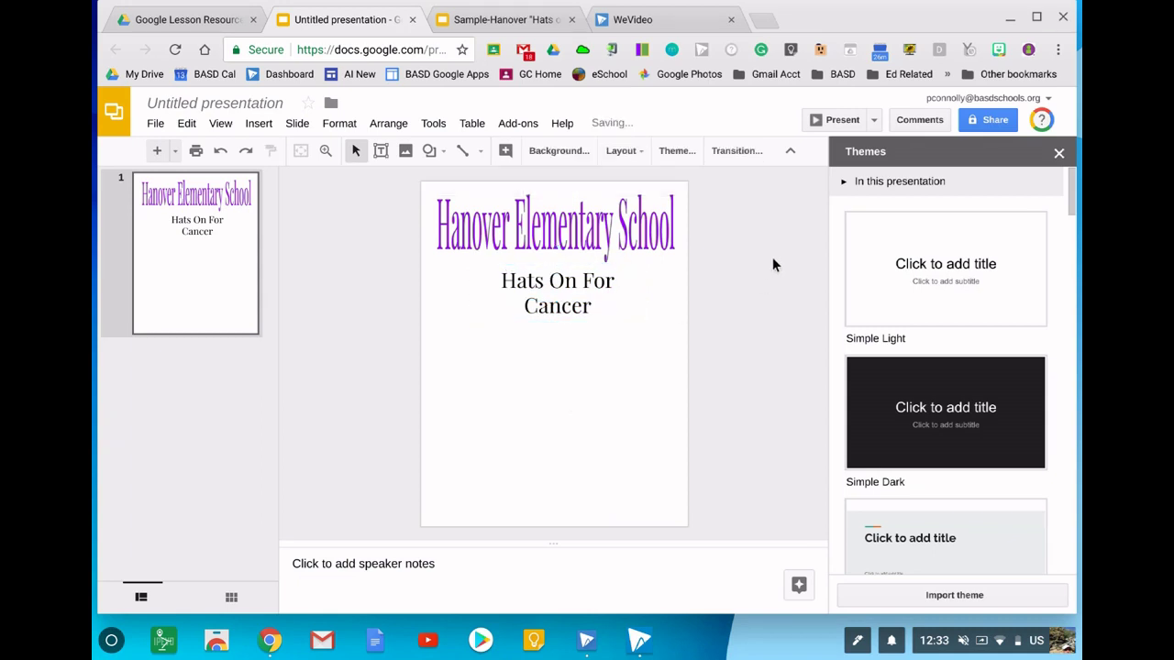
# - Draw a rectangle covering the school name and the "Hats On For Cancer" text, and fill it with light purple
pyautogui.click(427, 151)
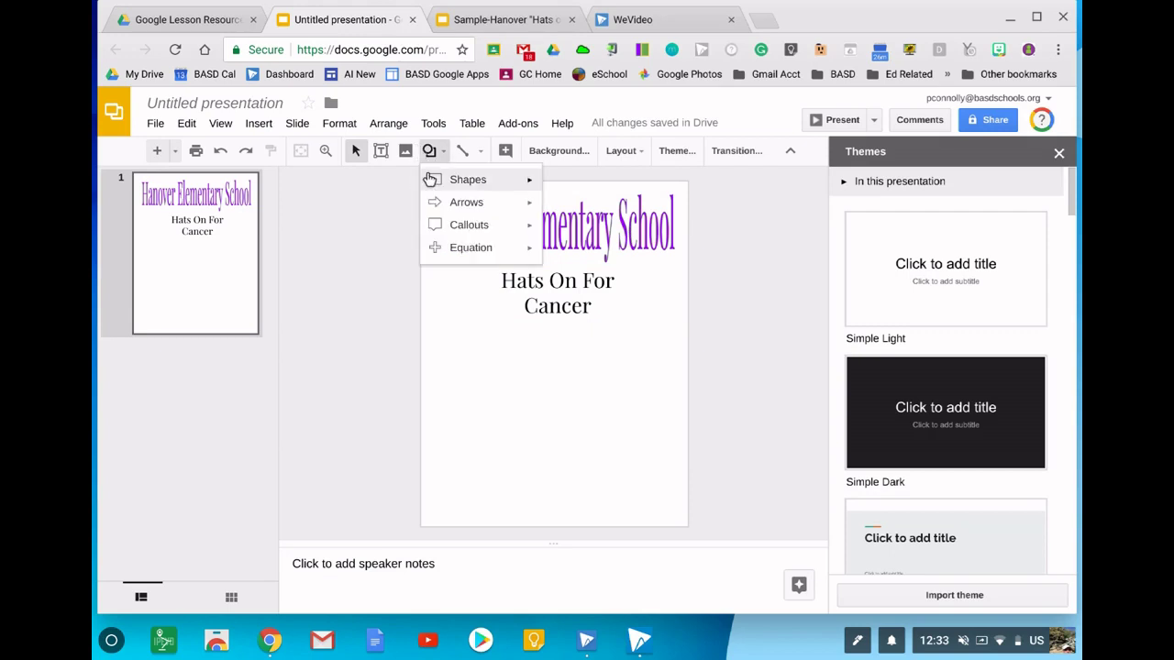
pyautogui.moveTo(499, 181)
pyautogui.click(553, 187)
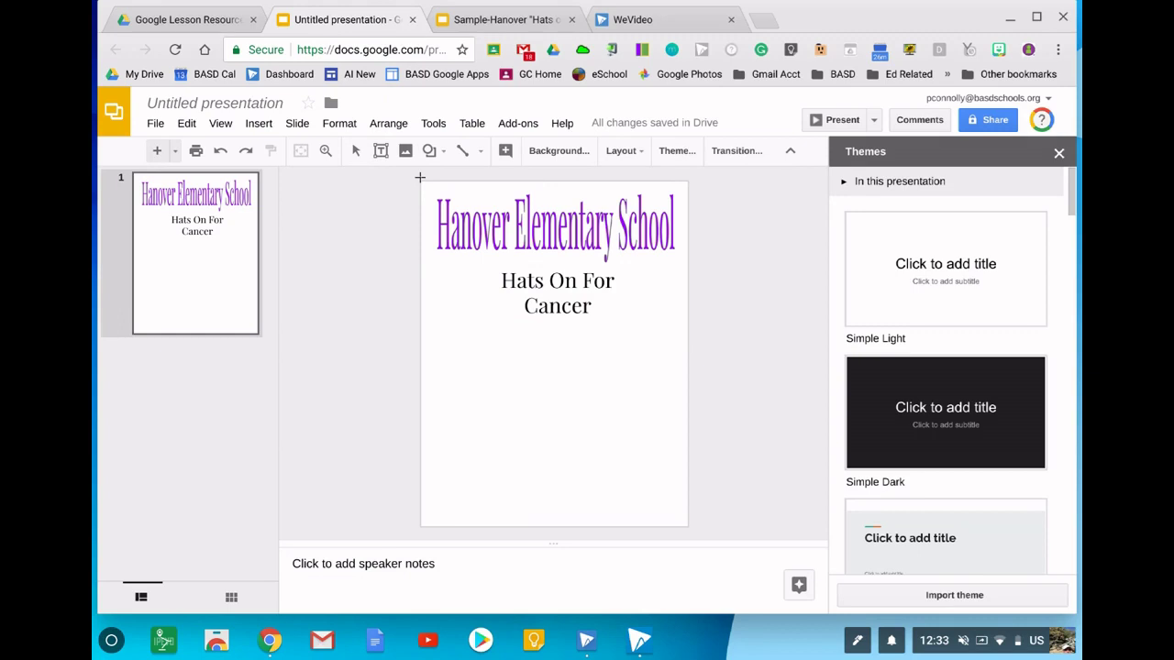
pyautogui.moveTo(429, 187); pyautogui.dragTo(670, 314)
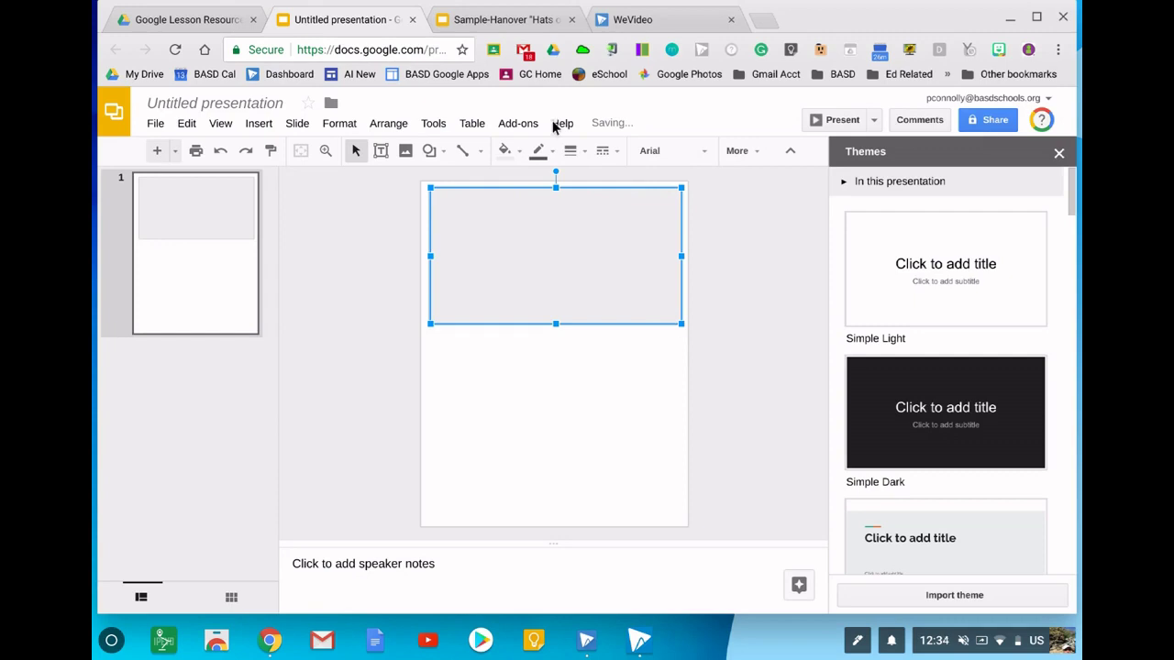
pyautogui.click(502, 151)
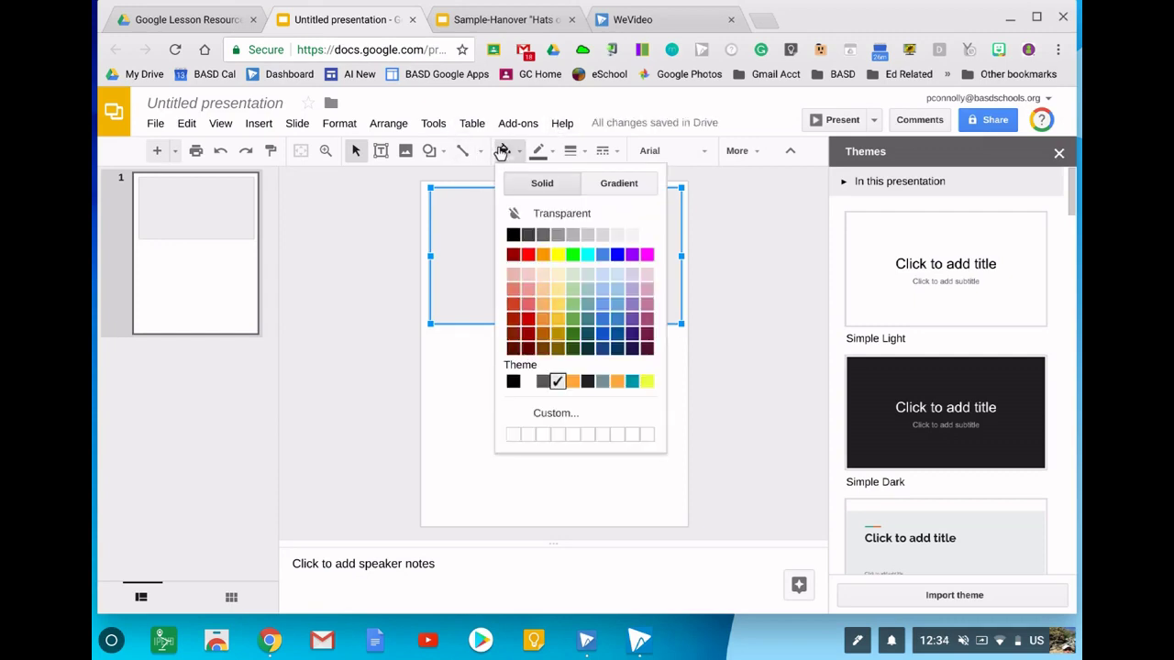
pyautogui.click(625, 290)
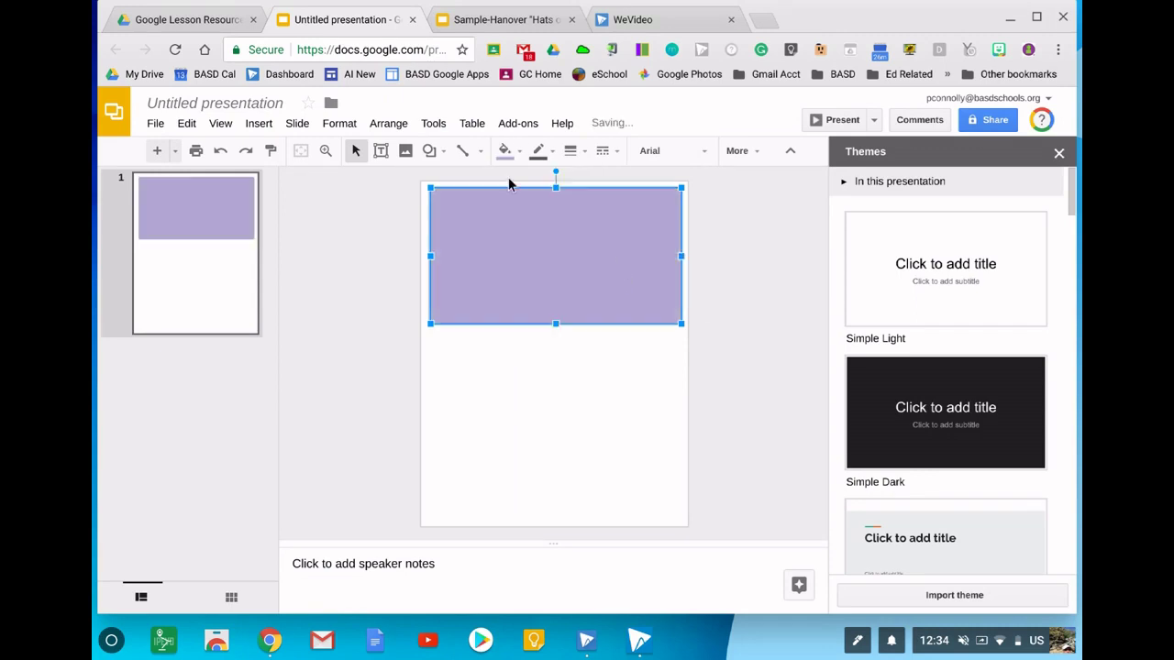
# - Send the light purple rectangle to the back, behind the two titles, and deselect it
pyautogui.click(389, 123)
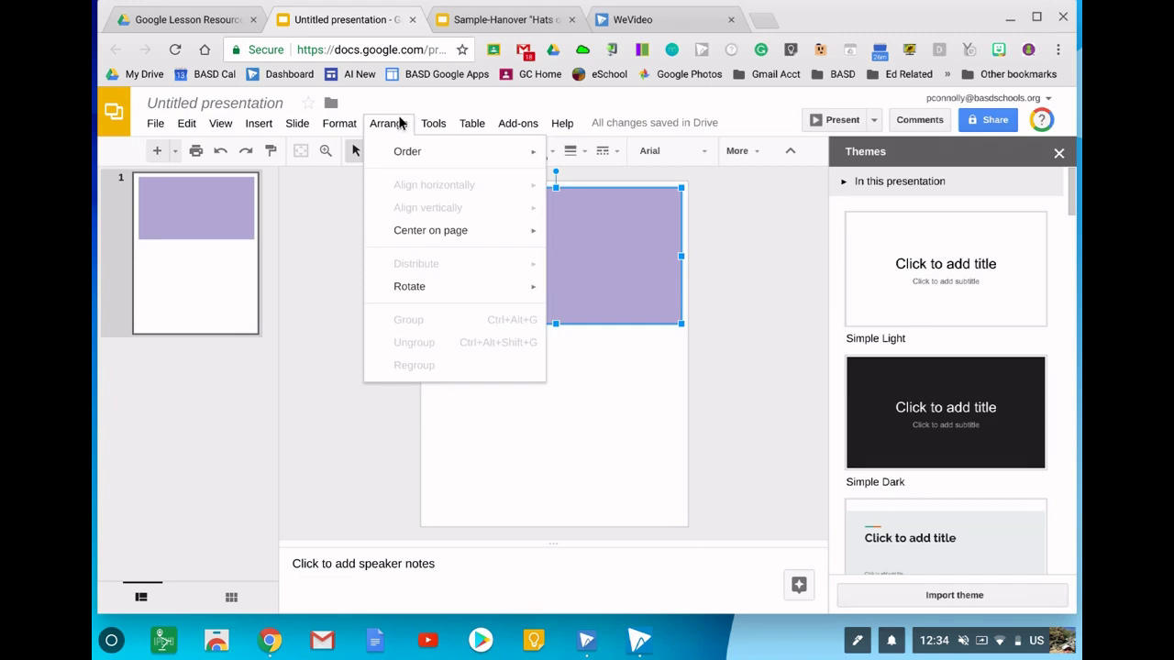
pyautogui.moveTo(398, 155)
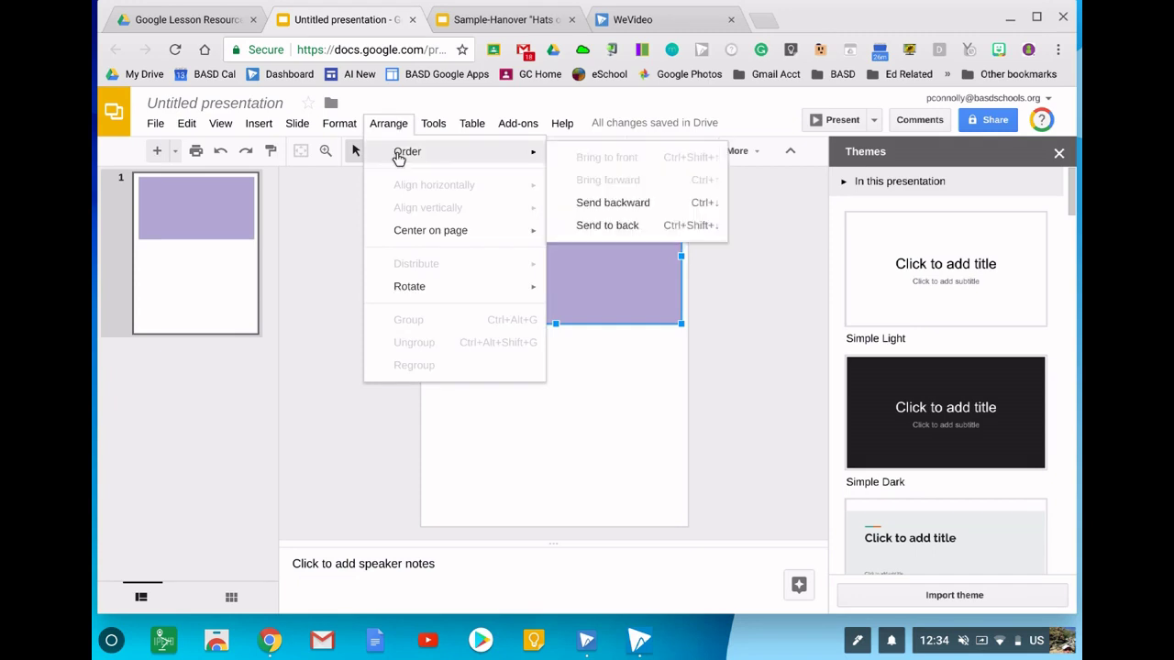
pyautogui.click(622, 220)
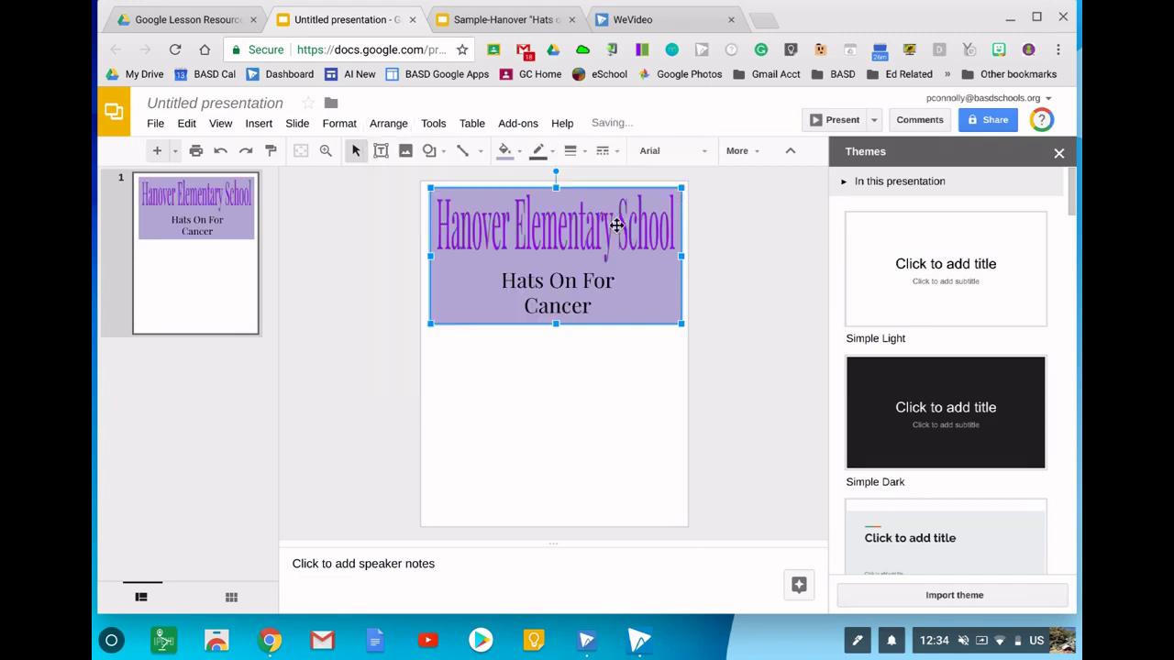
pyautogui.click(606, 364)
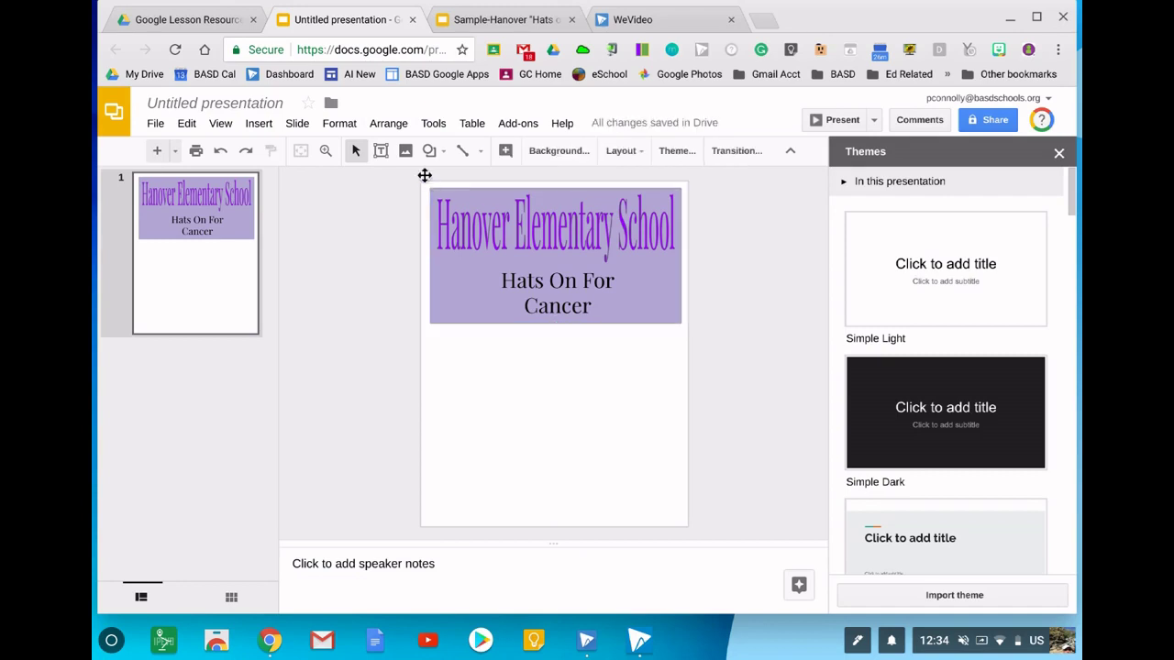
pyautogui.click(374, 151)
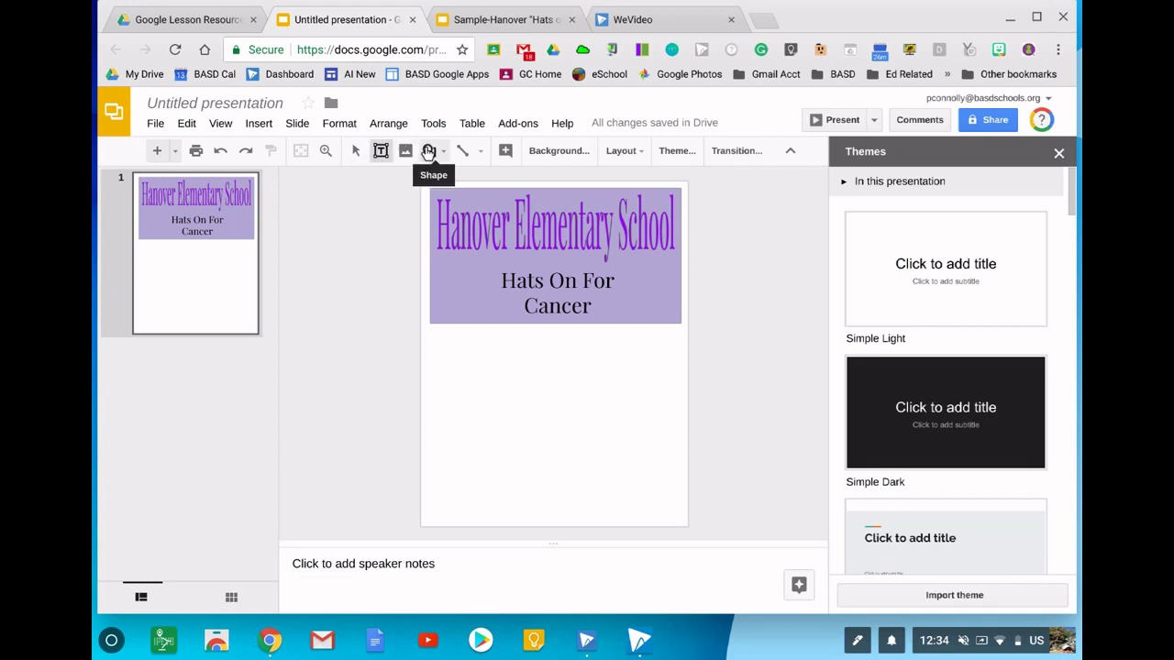
pyautogui.moveTo(395, 204); pyautogui.dragTo(612, 229)
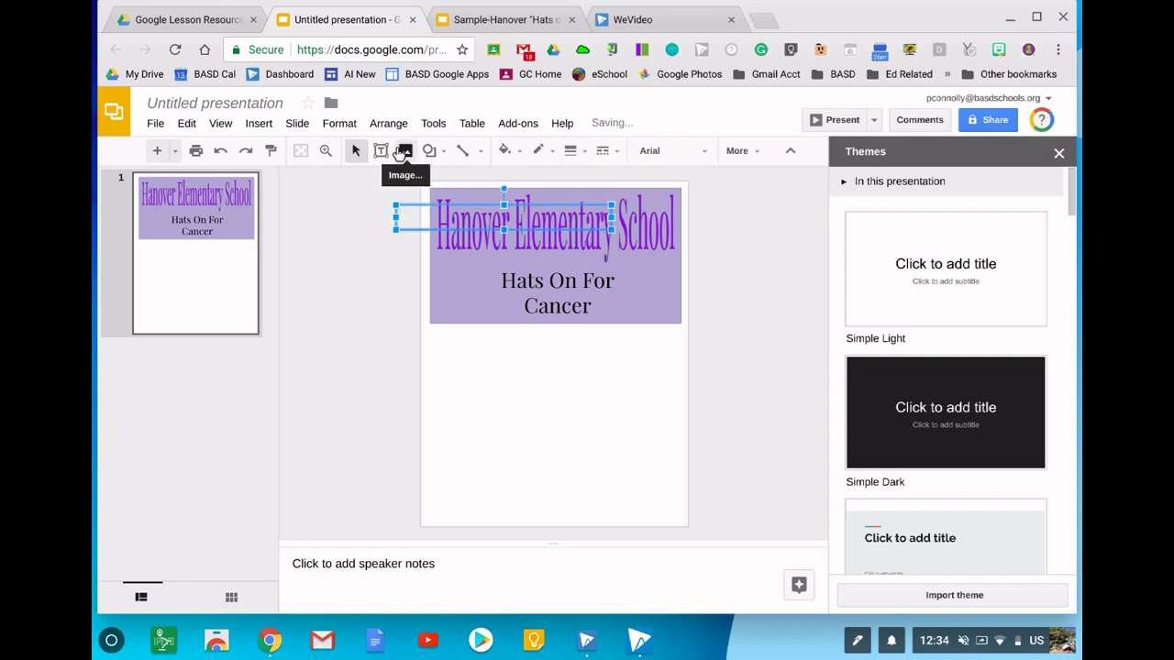
pyautogui.click(398, 182)
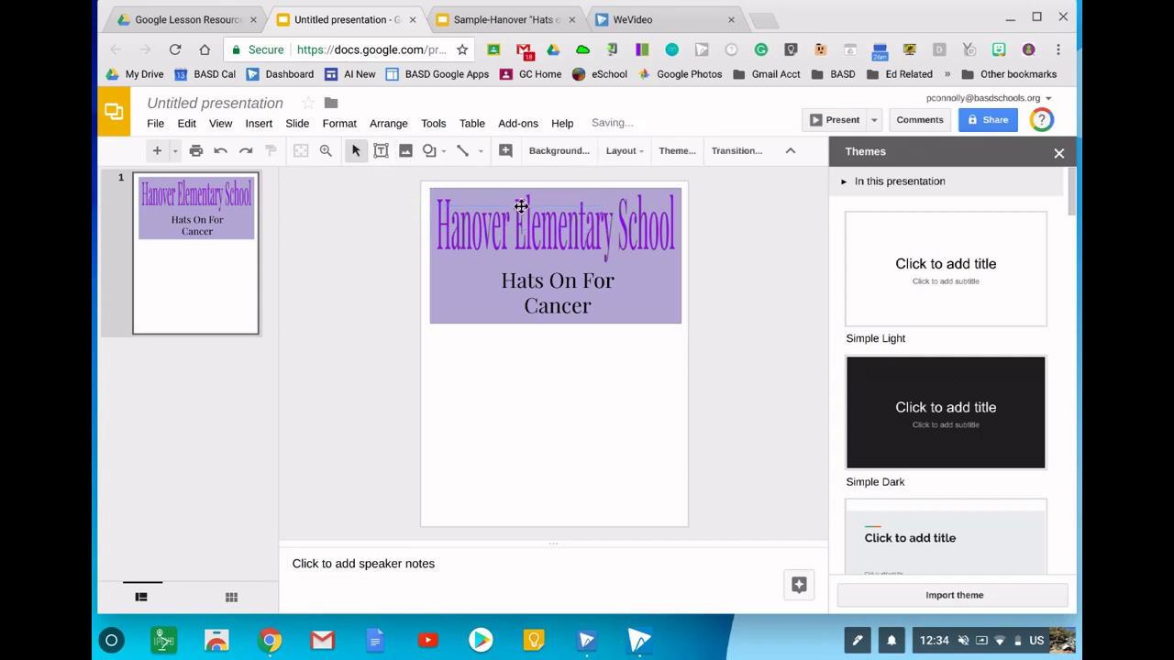
# - Insert the brown eagle picture from the "ELEM School Logos" photo album
pyautogui.click(408, 151)
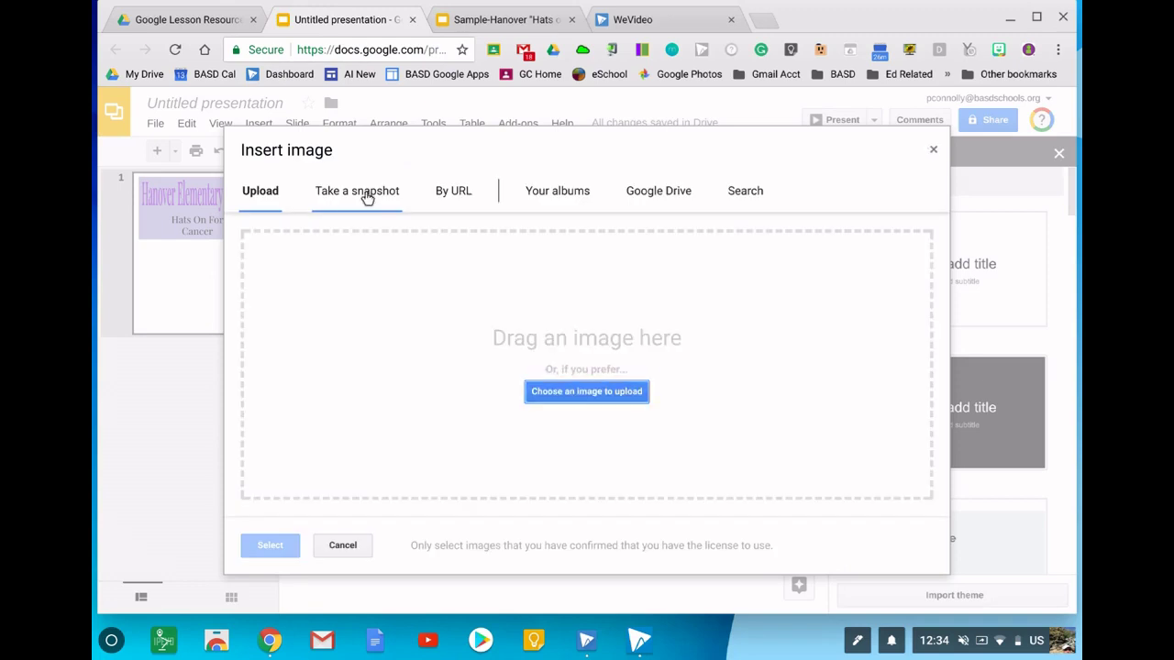
pyautogui.click(539, 190)
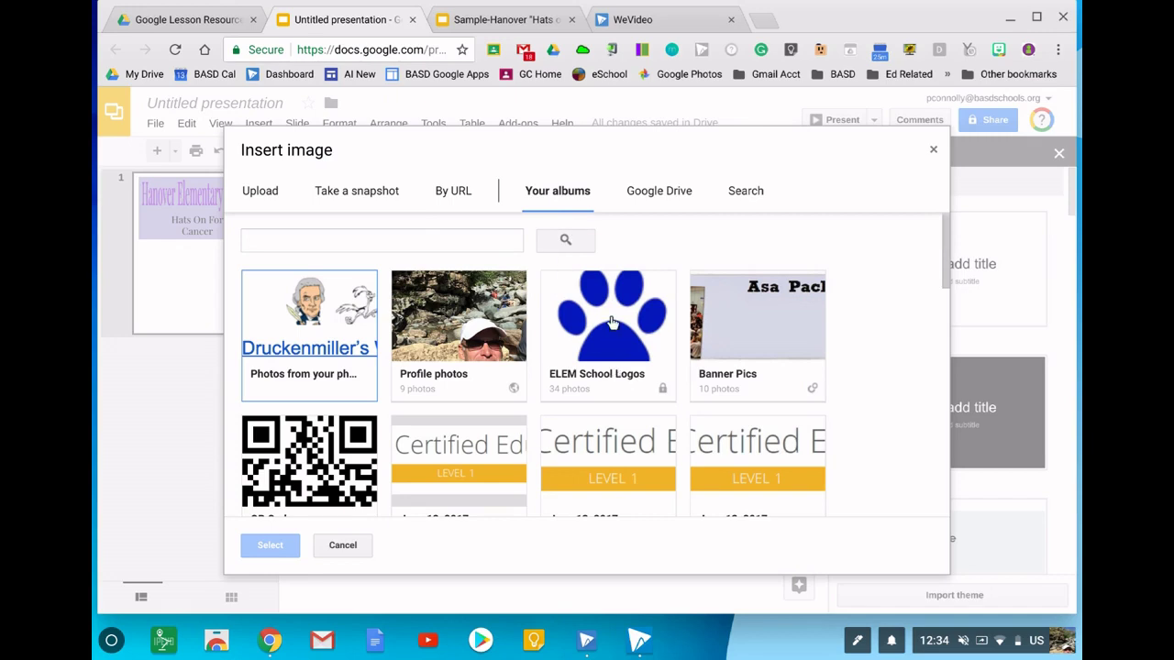
pyautogui.click(619, 381)
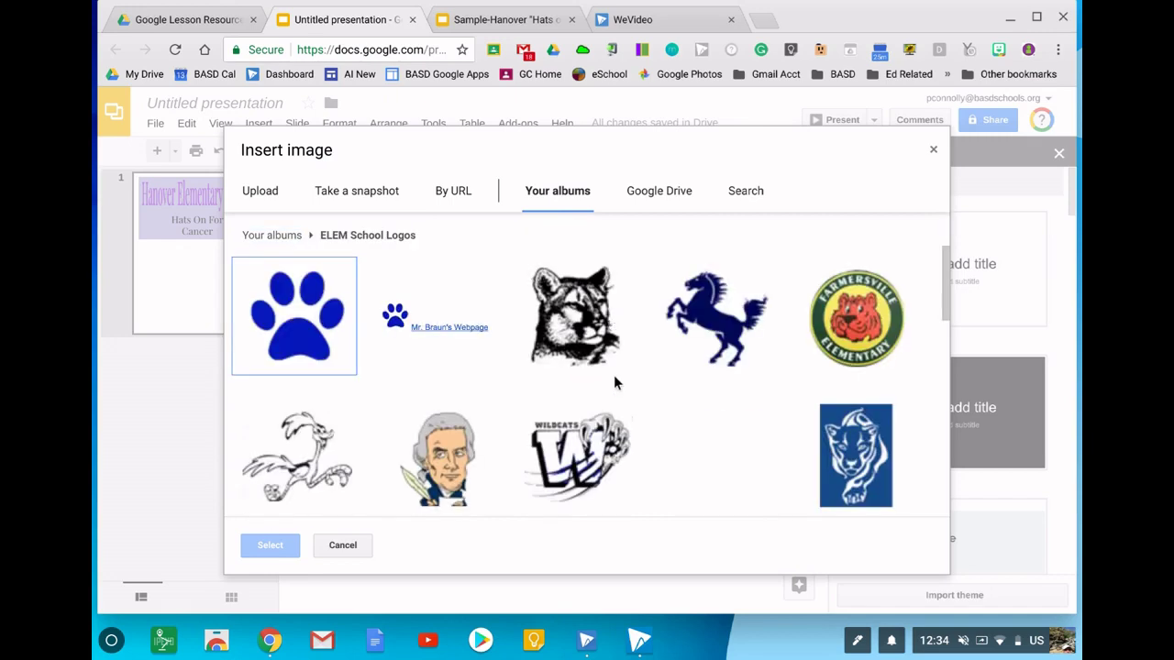
pyautogui.scroll(-1, 614, 375)
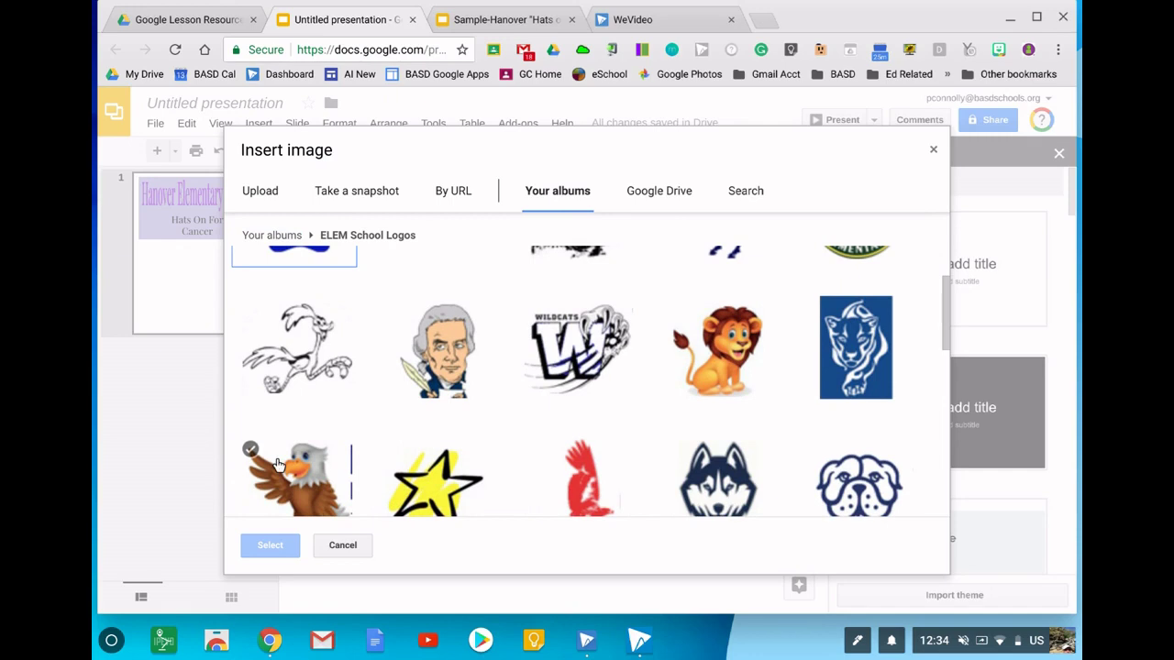
pyautogui.click(299, 468)
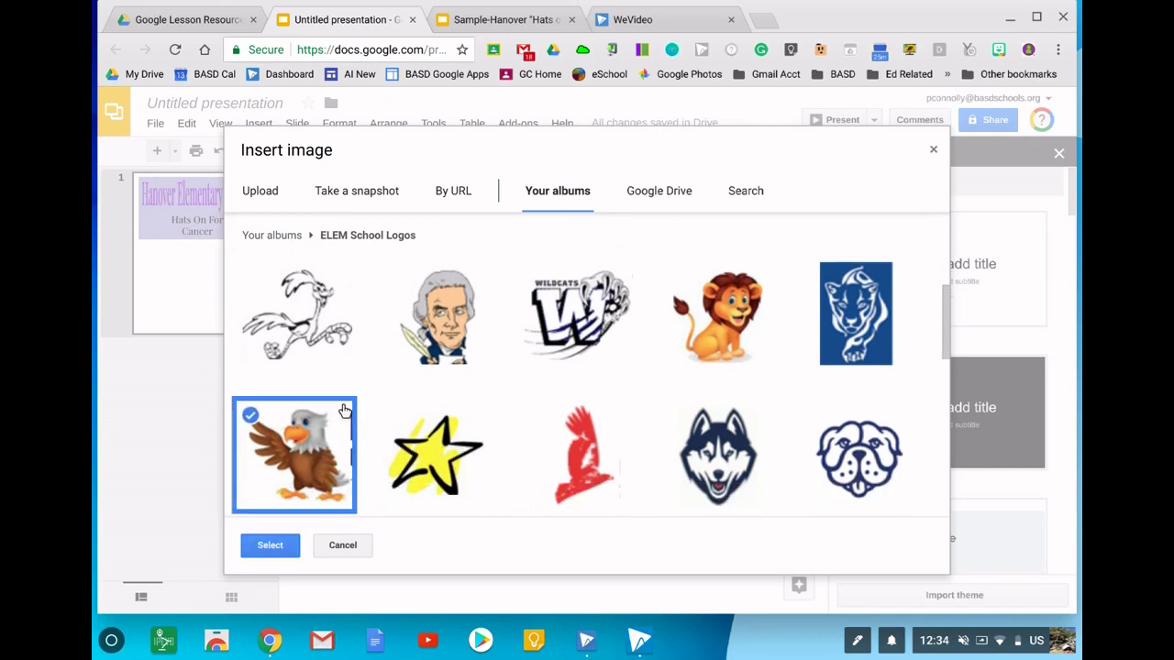
pyautogui.click(267, 546)
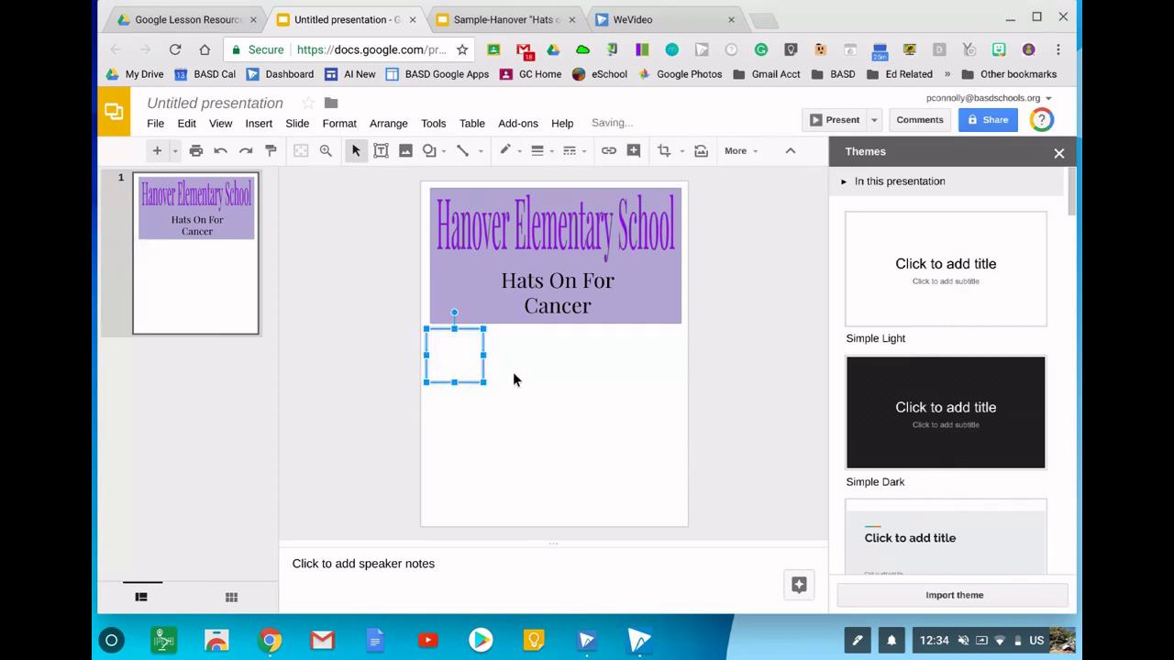
# - Enlarge the eagle picture and place it just below the purple rectangle, aligned with the rectangle's left edge
pyautogui.moveTo(471, 370); pyautogui.dragTo(505, 402)
pyautogui.moveTo(460, 354); pyautogui.dragTo(471, 297)
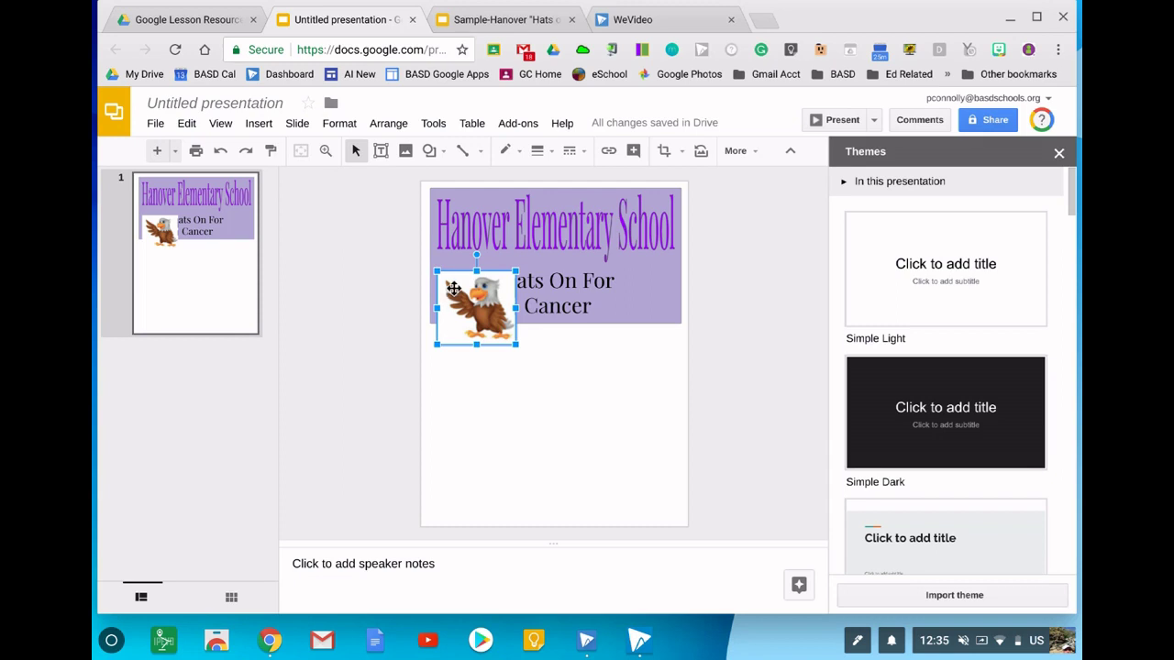
pyautogui.moveTo(453, 289); pyautogui.dragTo(444, 346)
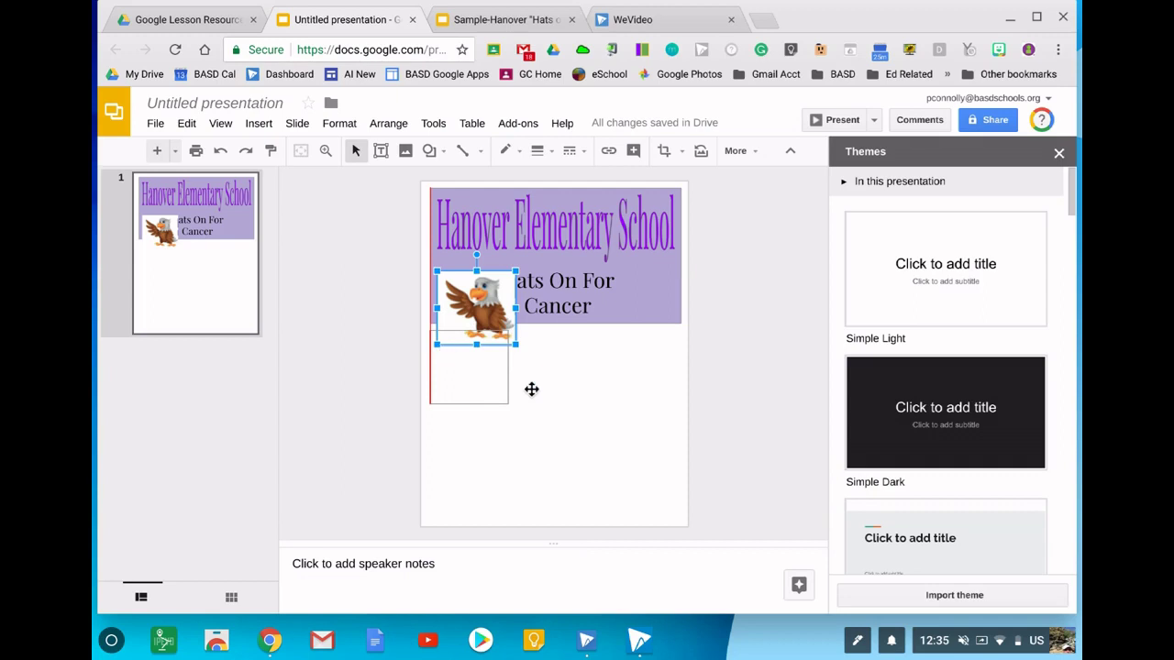
pyautogui.click(584, 392)
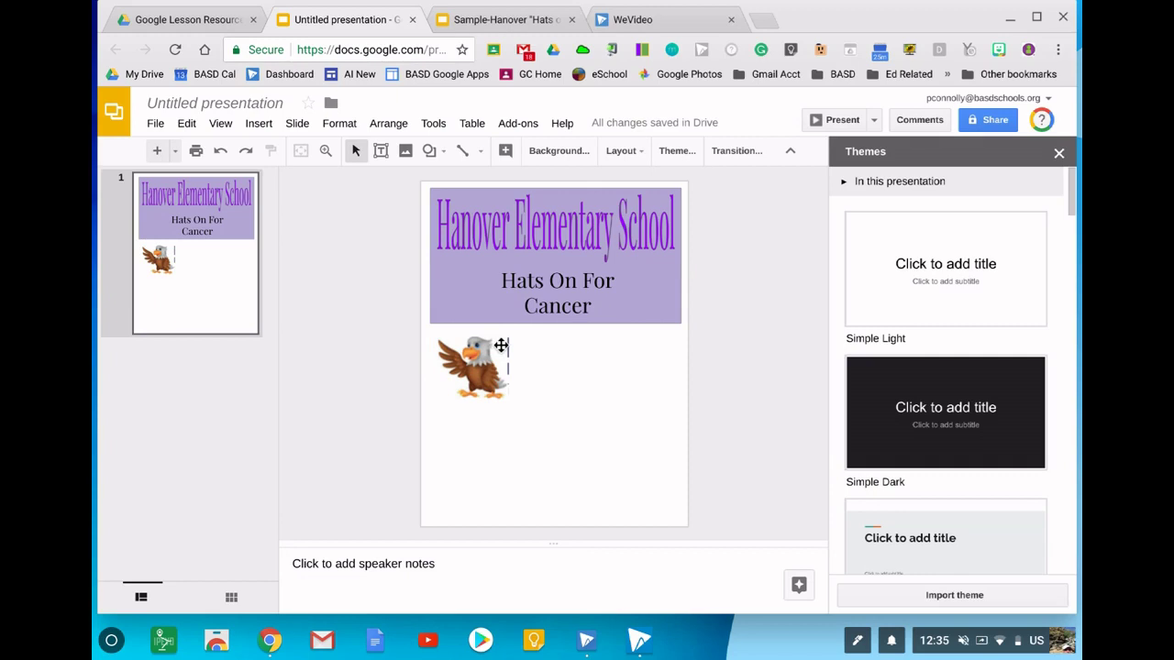
# - Draw a small narrow rectangle over the stray vertical lines beside the eagle's head
pyautogui.click(427, 152)
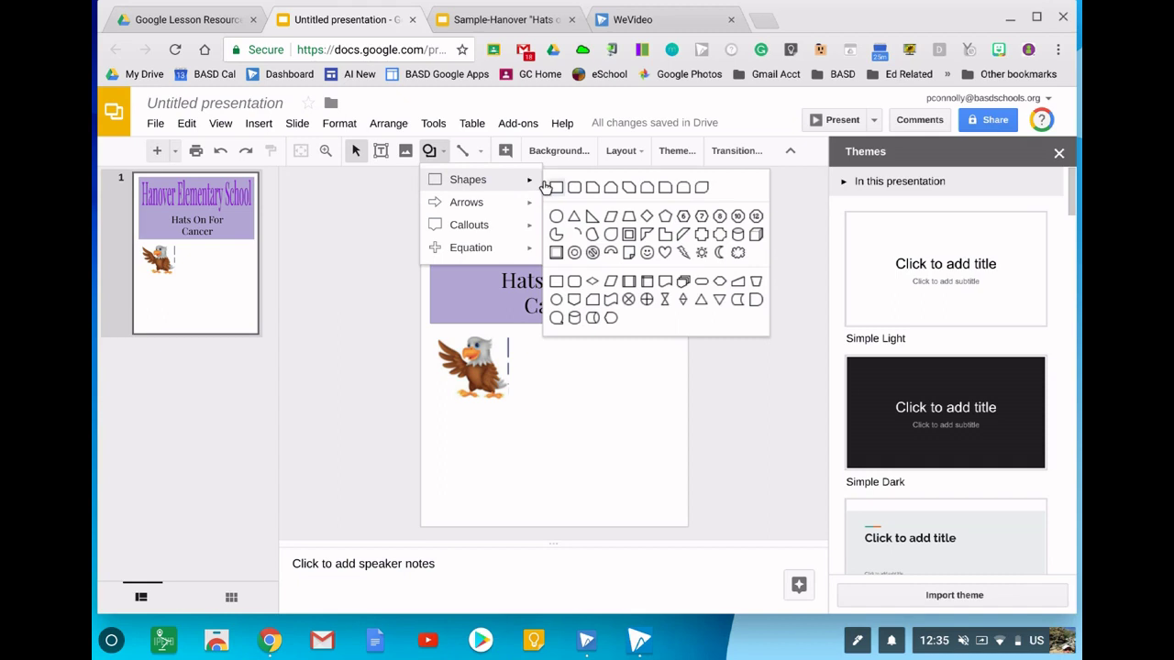
pyautogui.click(556, 187)
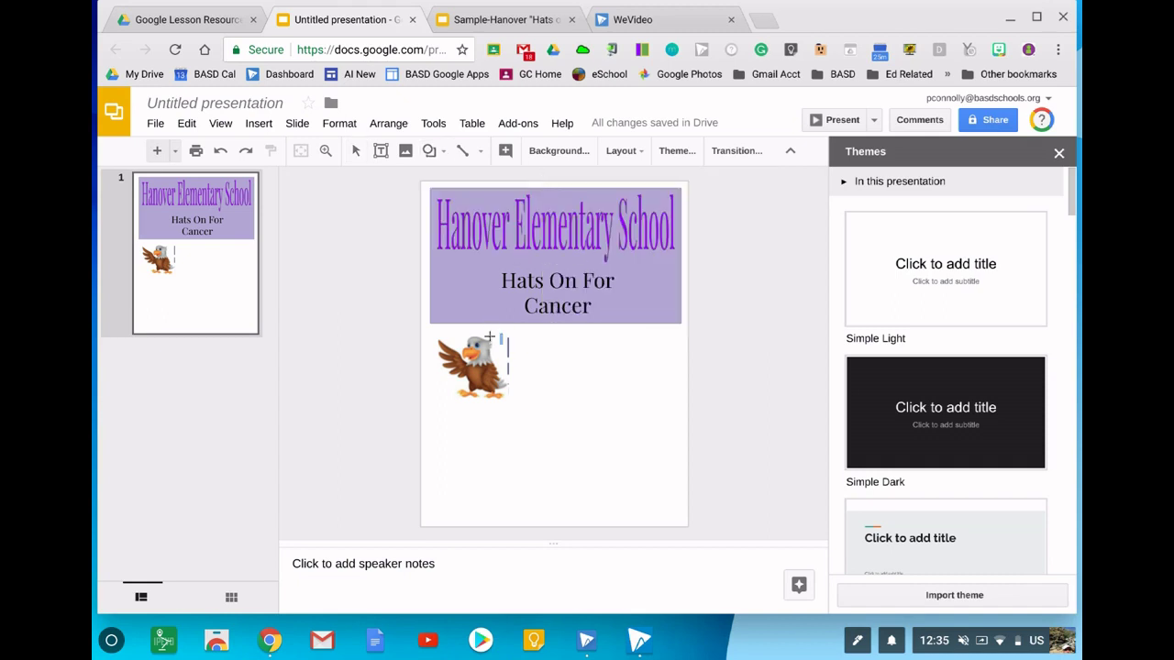
pyautogui.moveTo(491, 341); pyautogui.dragTo(504, 367)
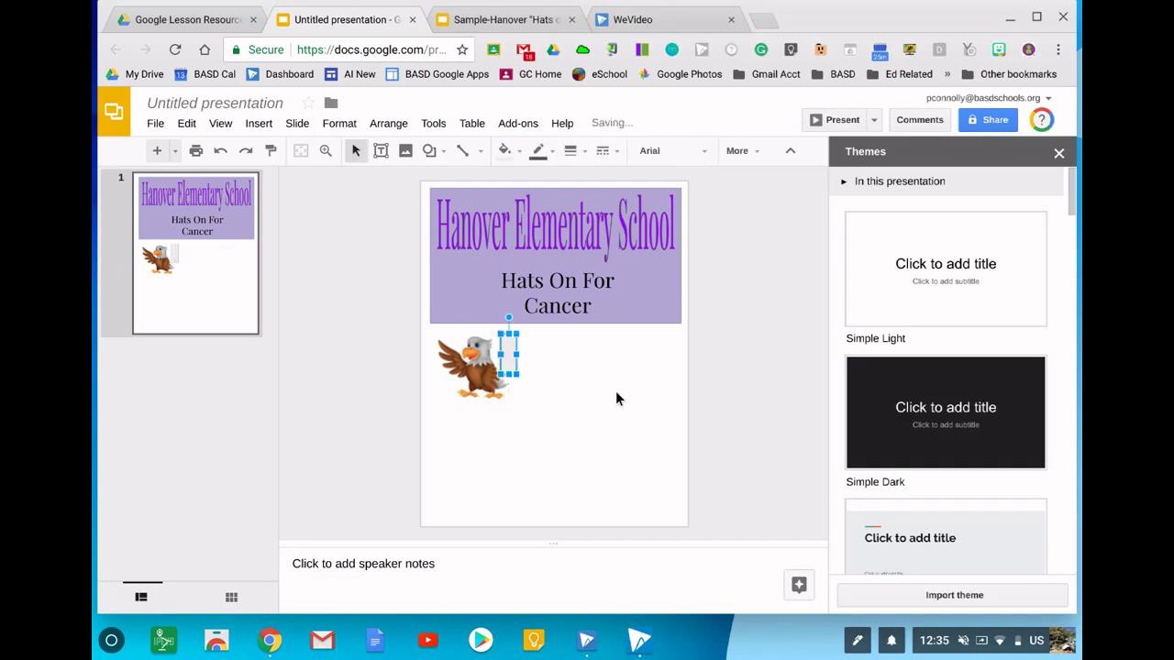
# - Make both the fill and the border of the small rectangle beside the eagle white, and deselect it
pyautogui.click(504, 150)
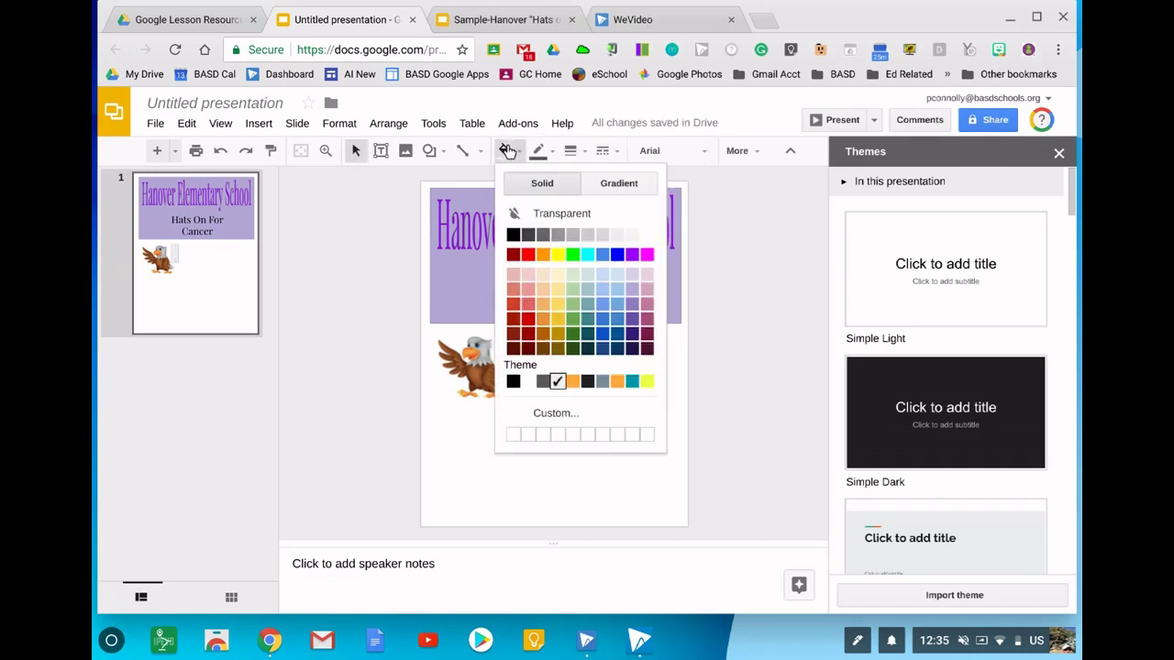
pyautogui.click(644, 235)
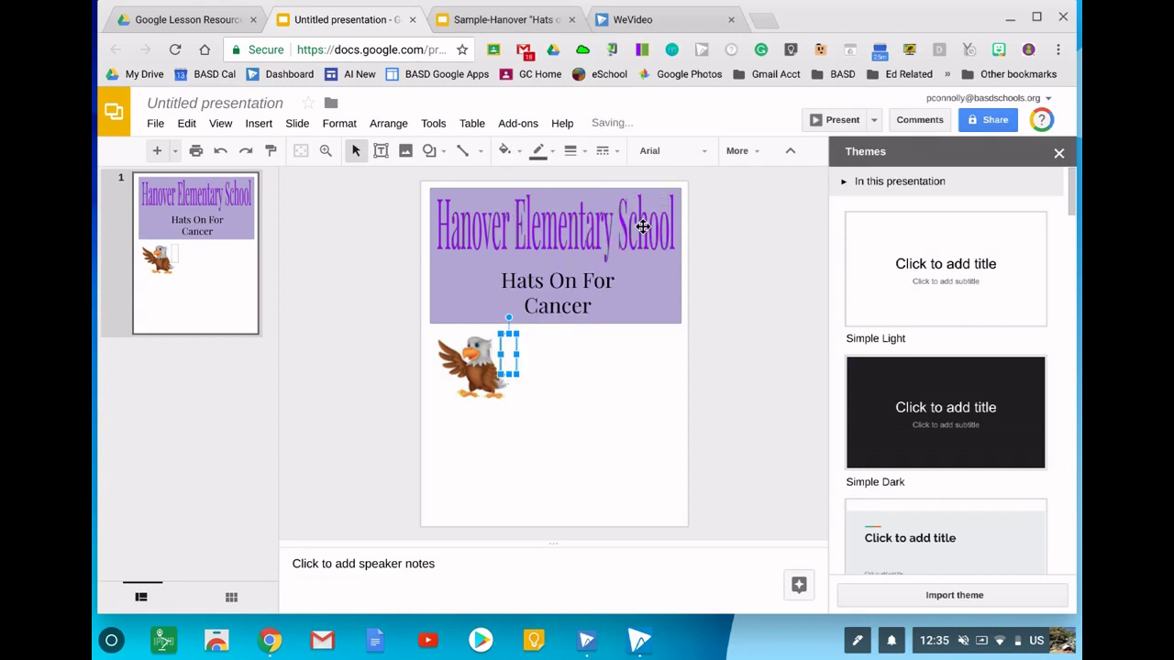
pyautogui.click(537, 150)
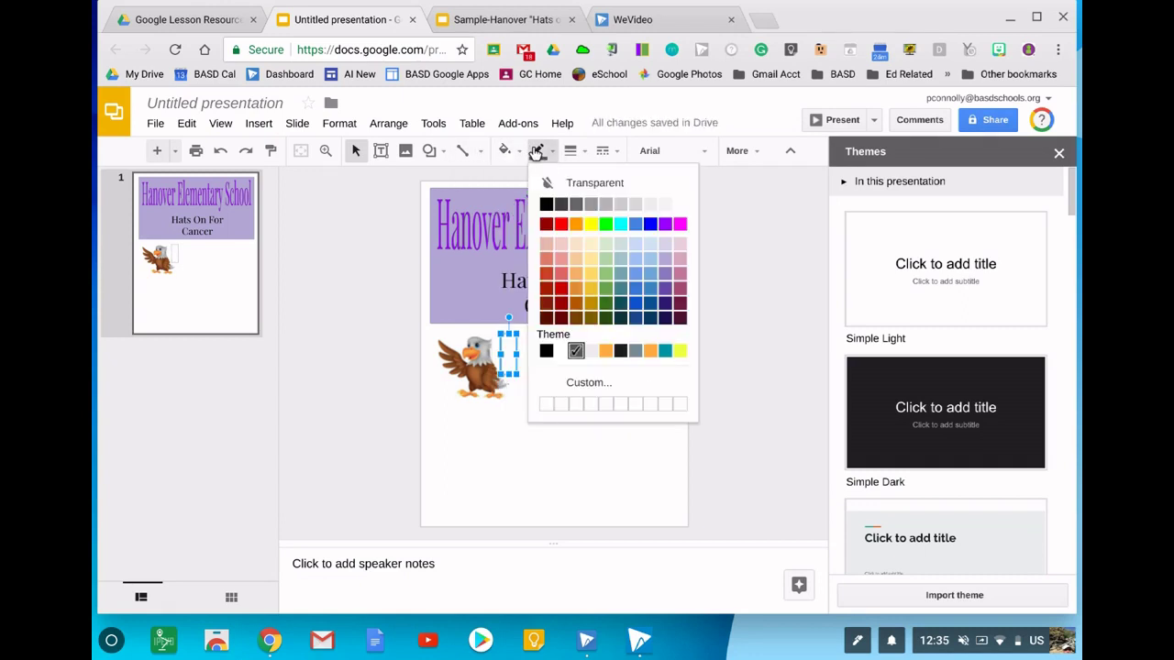
pyautogui.click(676, 204)
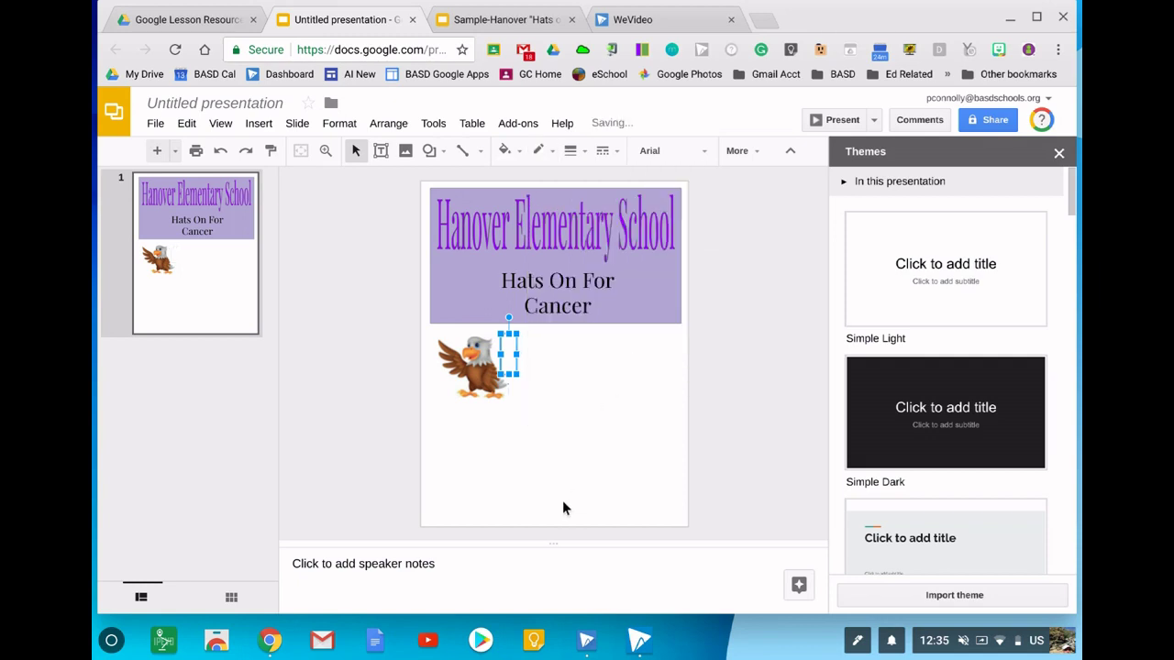
pyautogui.click(573, 477)
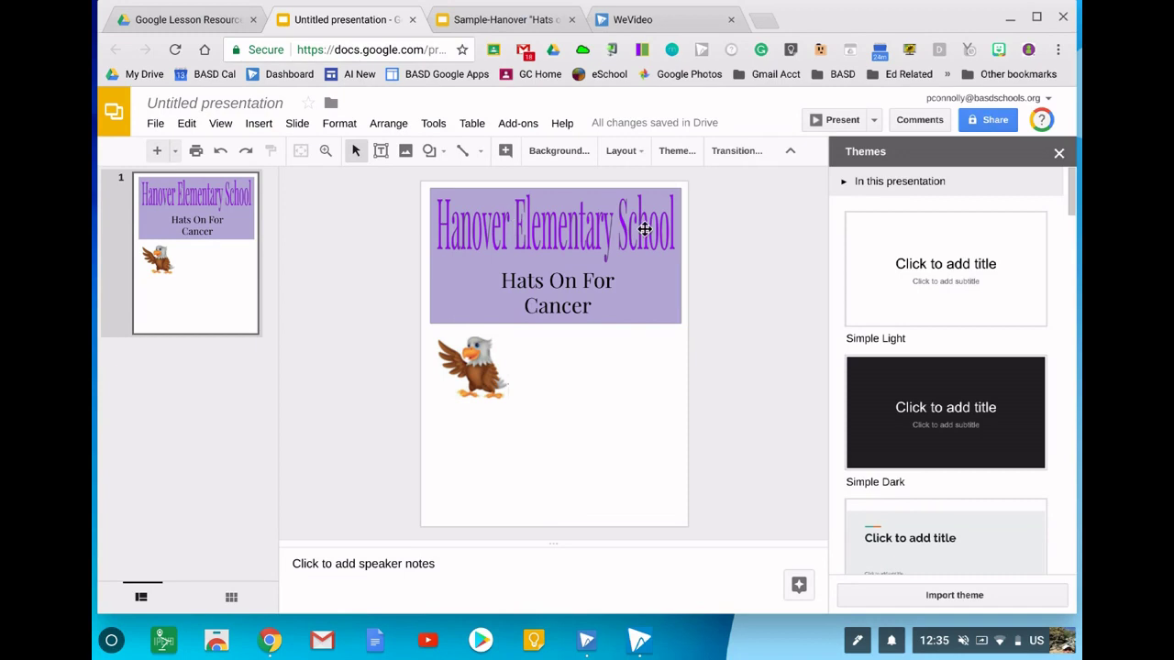
# - Draw a text box in the blank area to the right of the eagle, below the purple rectangle
pyautogui.click(381, 151)
pyautogui.moveTo(536, 341); pyautogui.dragTo(656, 410)
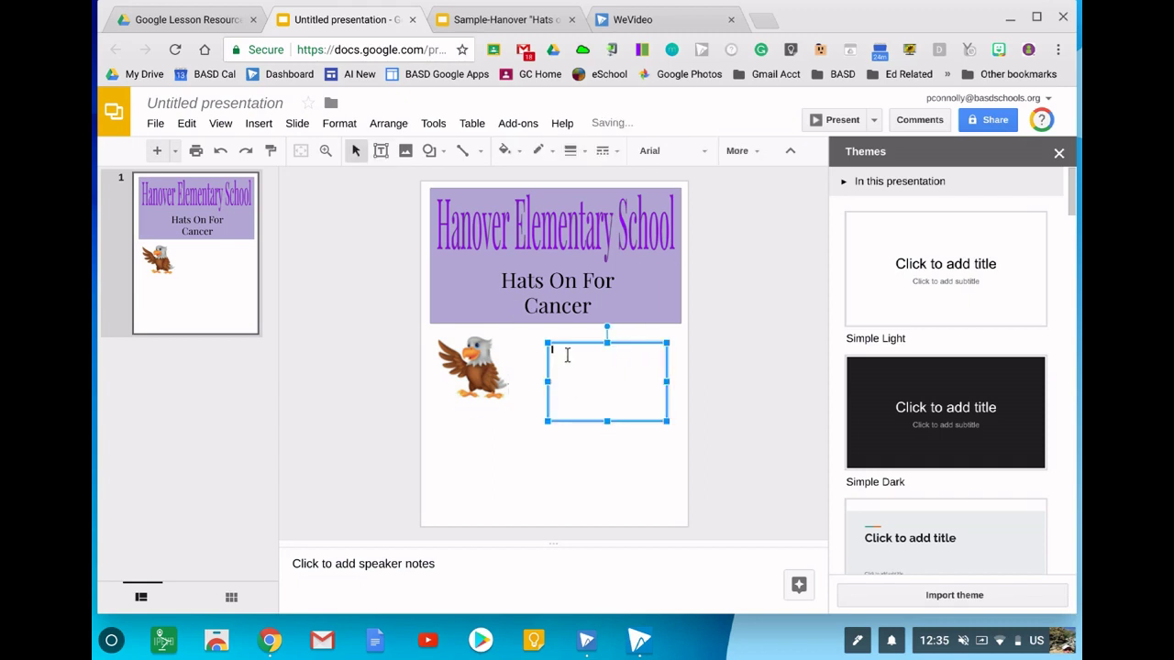
# - Search the web for "baseball cap" images and insert the dark blue-grey cap into the poster
pyautogui.click(401, 150)
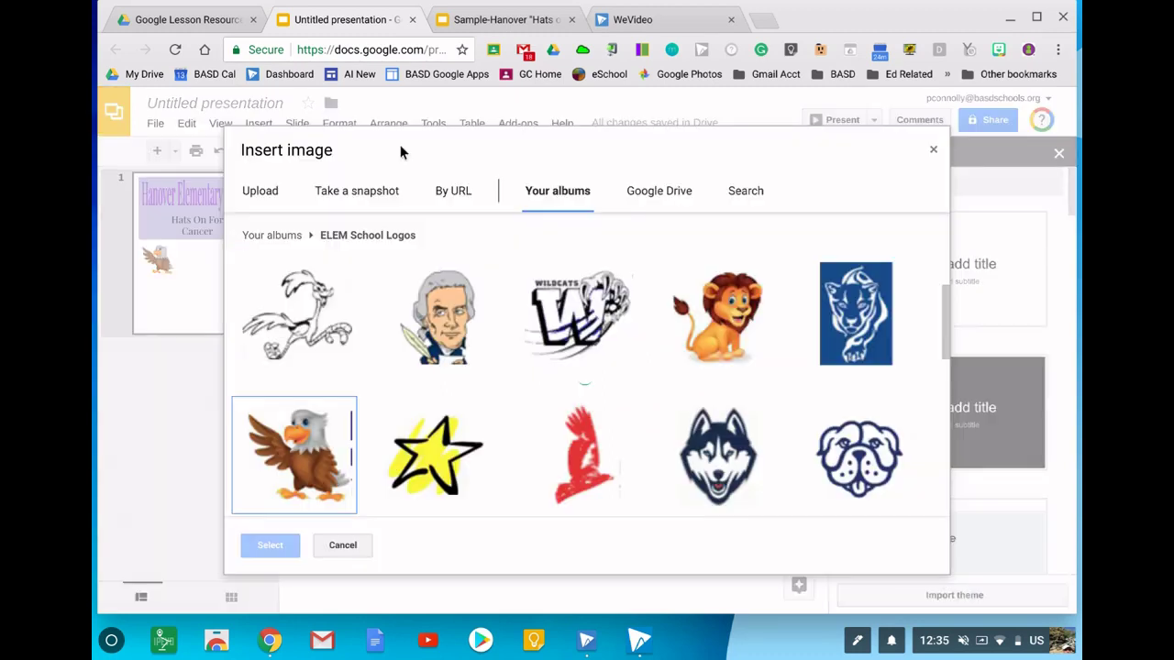
pyautogui.click(731, 193)
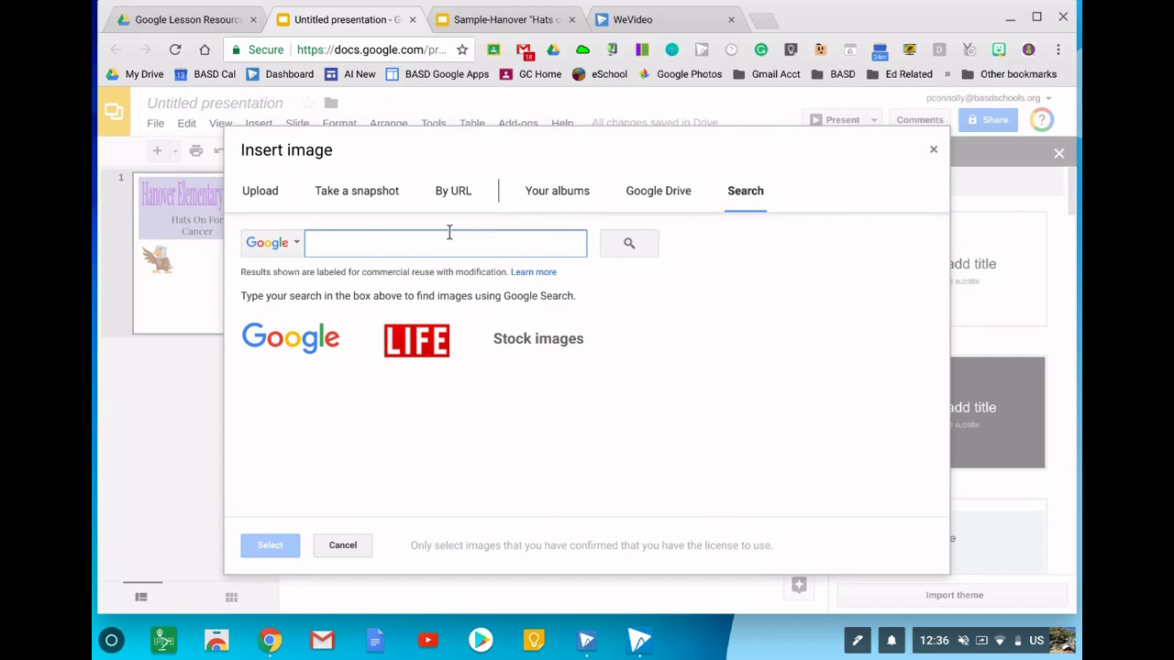
pyautogui.write('baseball cap')
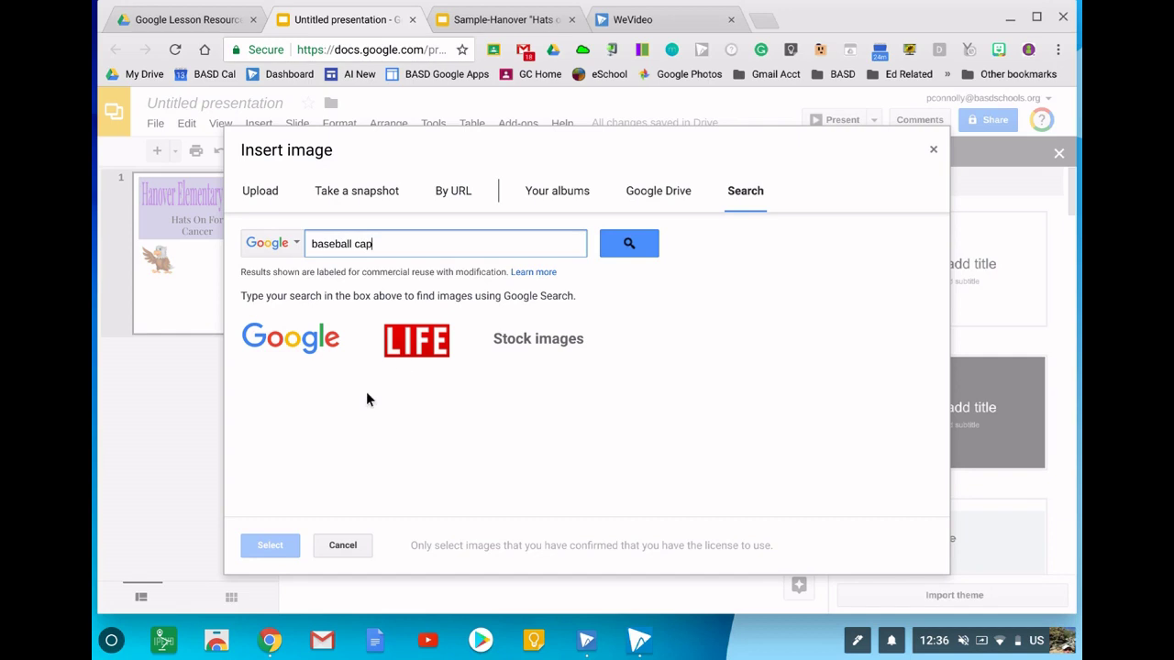
pyautogui.click(630, 243)
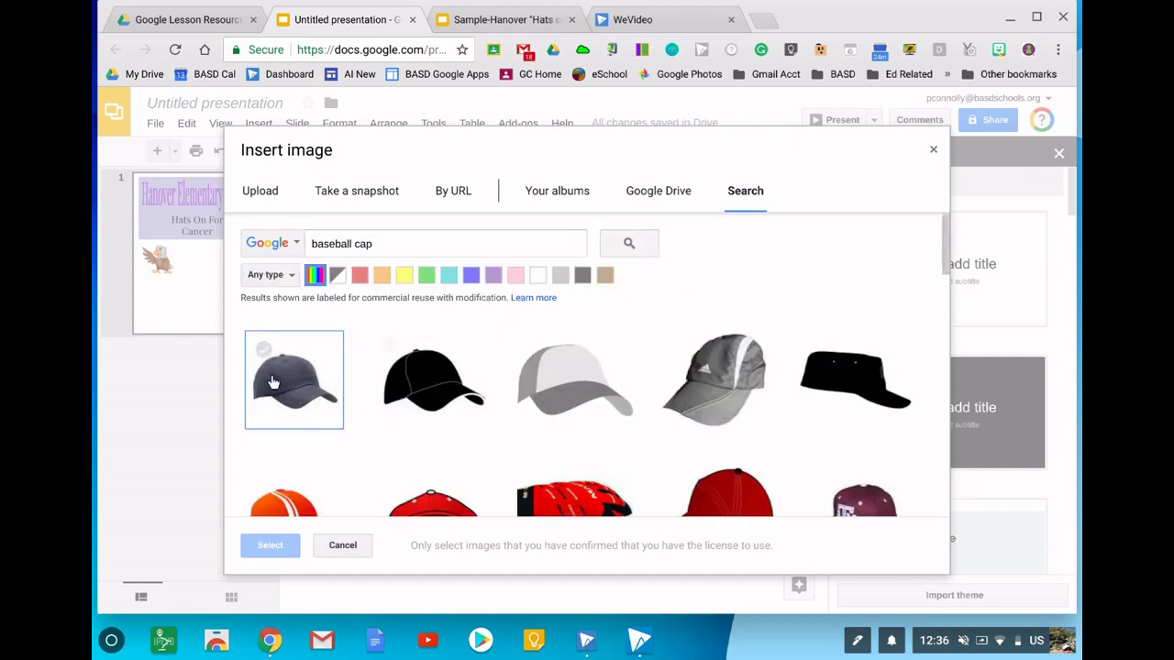
pyautogui.click(272, 381)
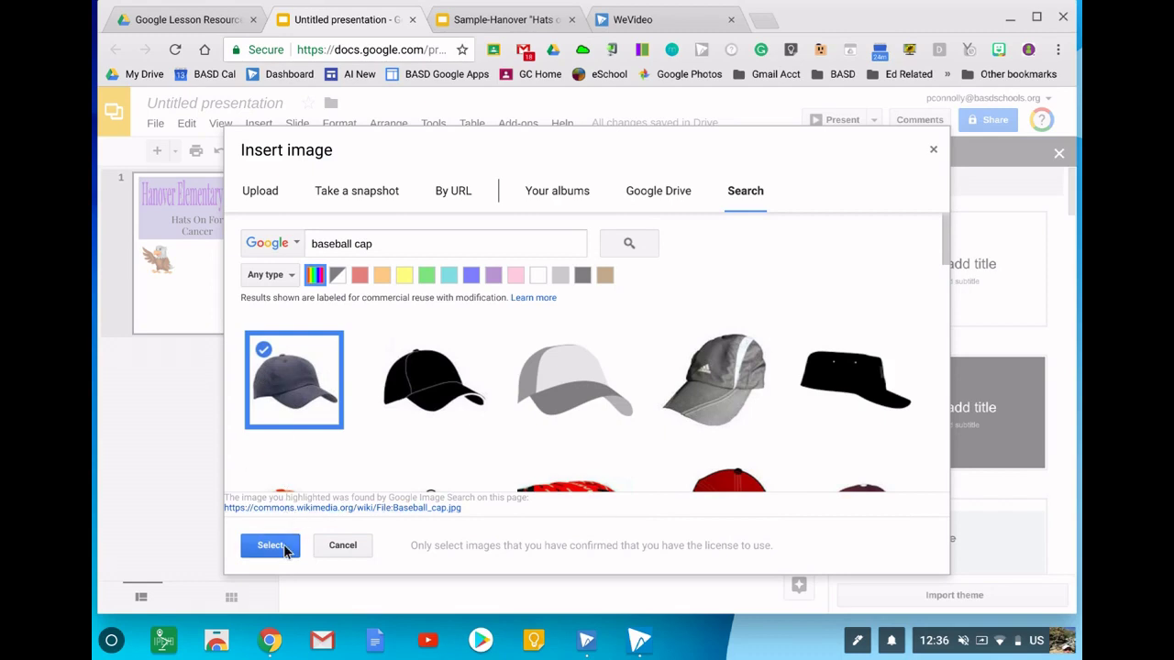
pyautogui.click(270, 546)
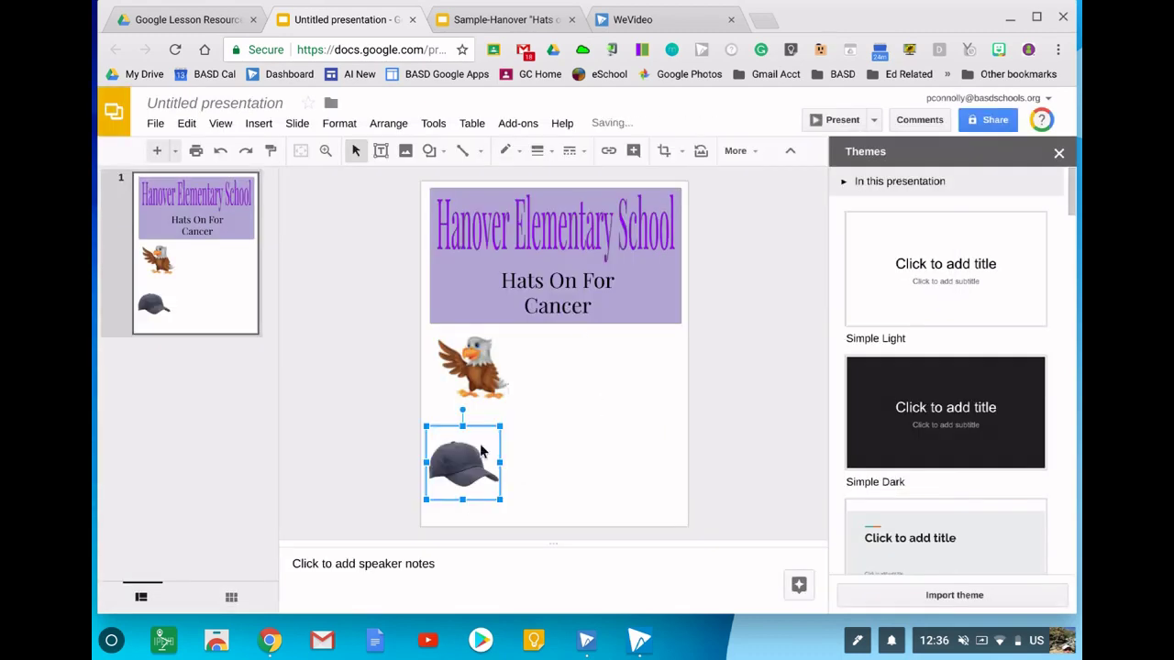
# - Move the cap picture to the right of the eagle and slightly lower, below the purple rectangle, and deselect it
pyautogui.moveTo(468, 434); pyautogui.dragTo(610, 377)
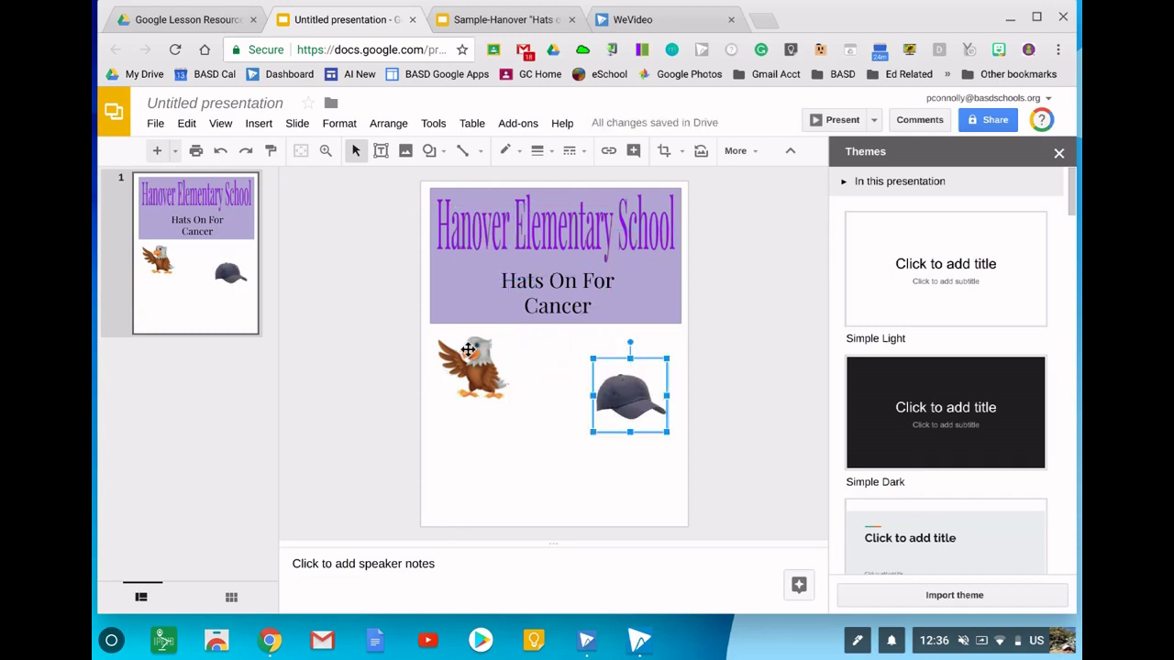
pyautogui.moveTo(601, 376); pyautogui.dragTo(584, 427)
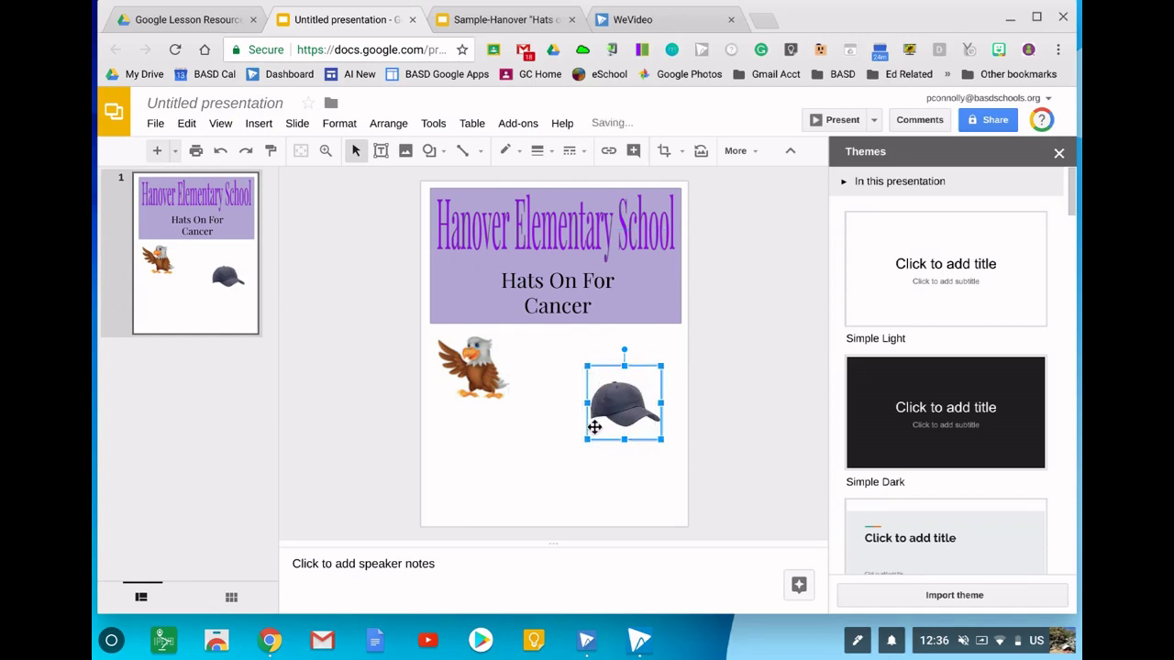
pyautogui.click(544, 484)
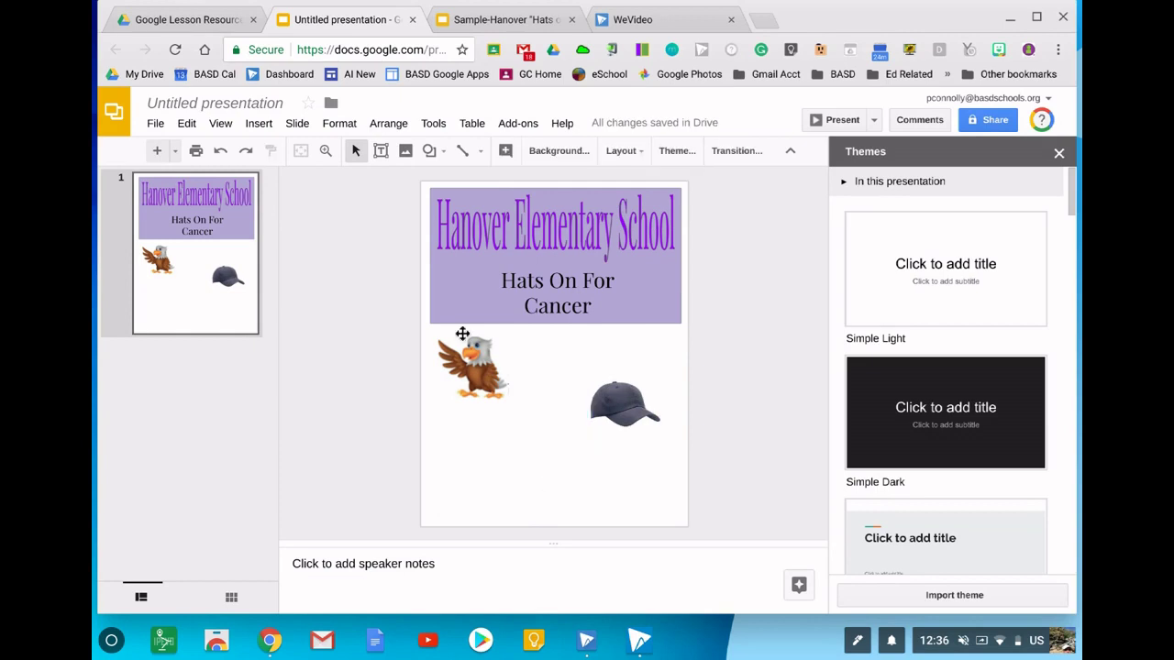
# - Check the poster in the print preview, and switch to the Sample-Hanover "Hats on for Cancer" presentation
pyautogui.click(153, 126)
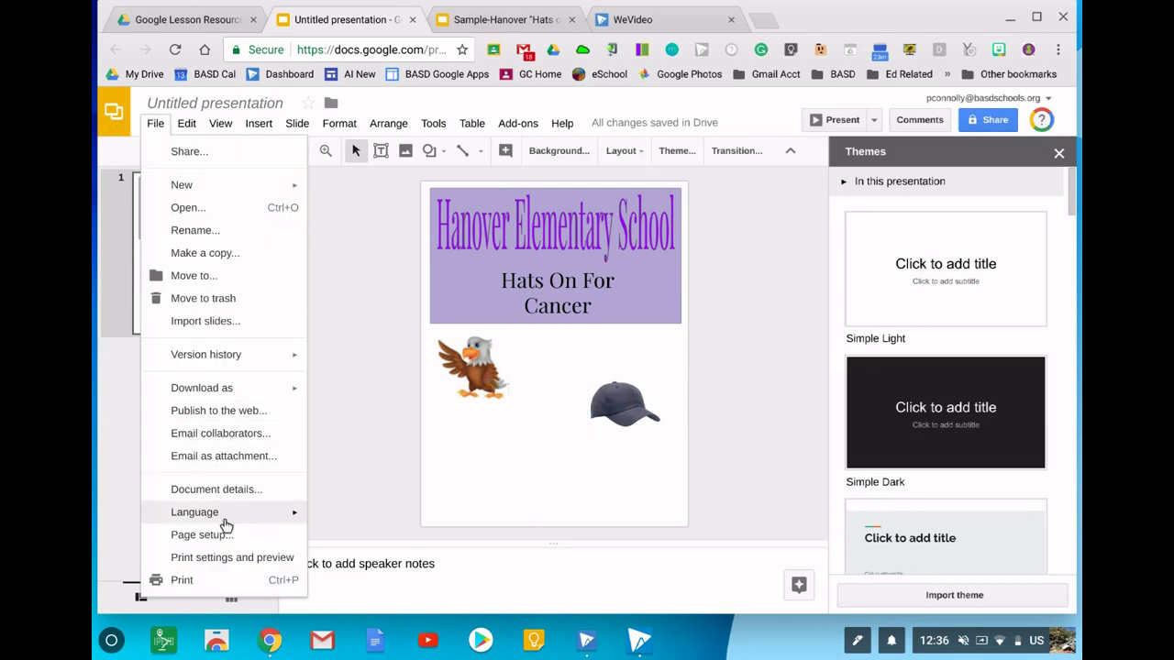
pyautogui.click(226, 581)
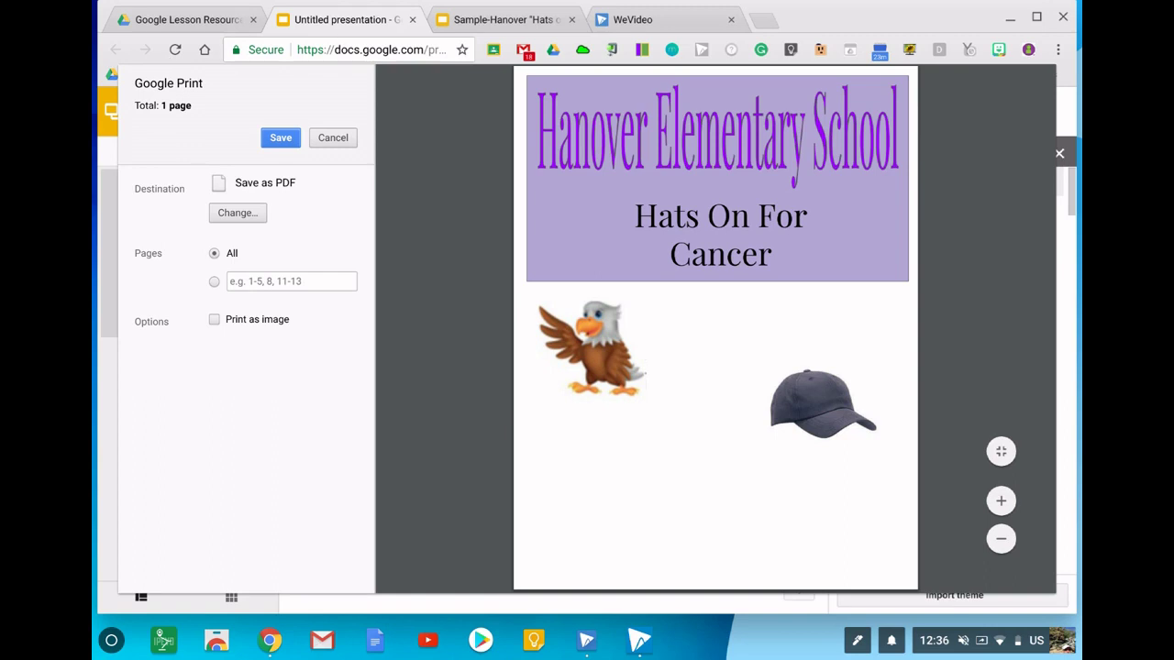
pyautogui.click(503, 19)
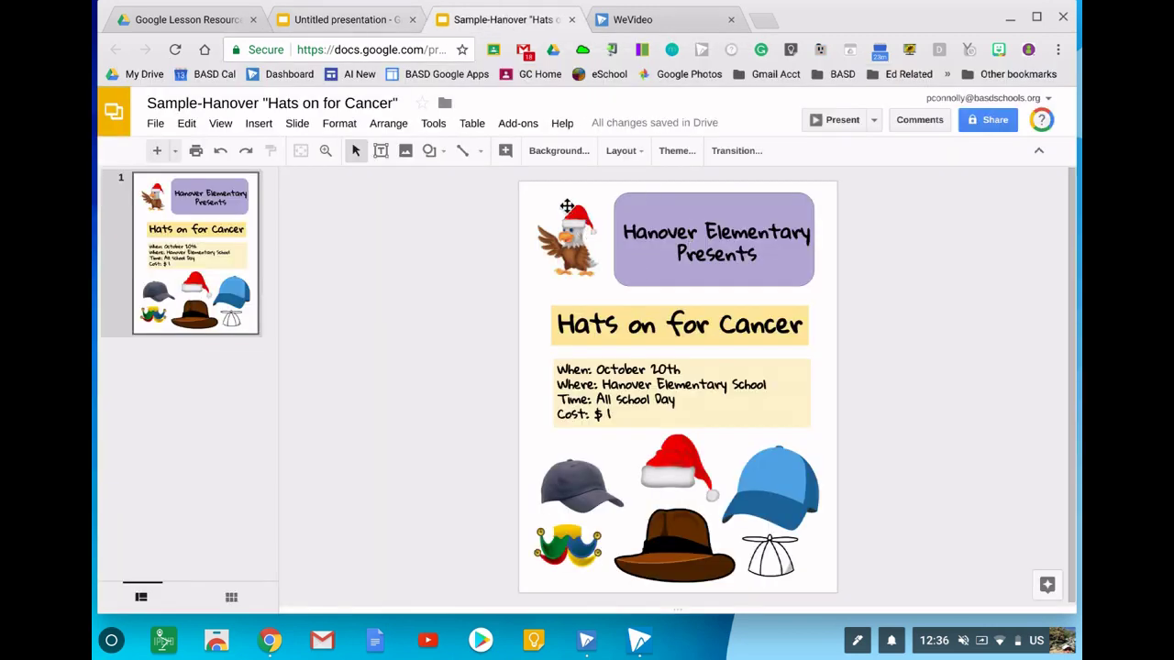
# - Lift the Santa hat above the eagle's head on the sample poster and nudge it back down onto the head
pyautogui.moveTo(566, 207)
pyautogui.mouseDown()
pyautogui.moveTo(579, 194)
pyautogui.moveTo(562, 194)
pyautogui.mouseUp()
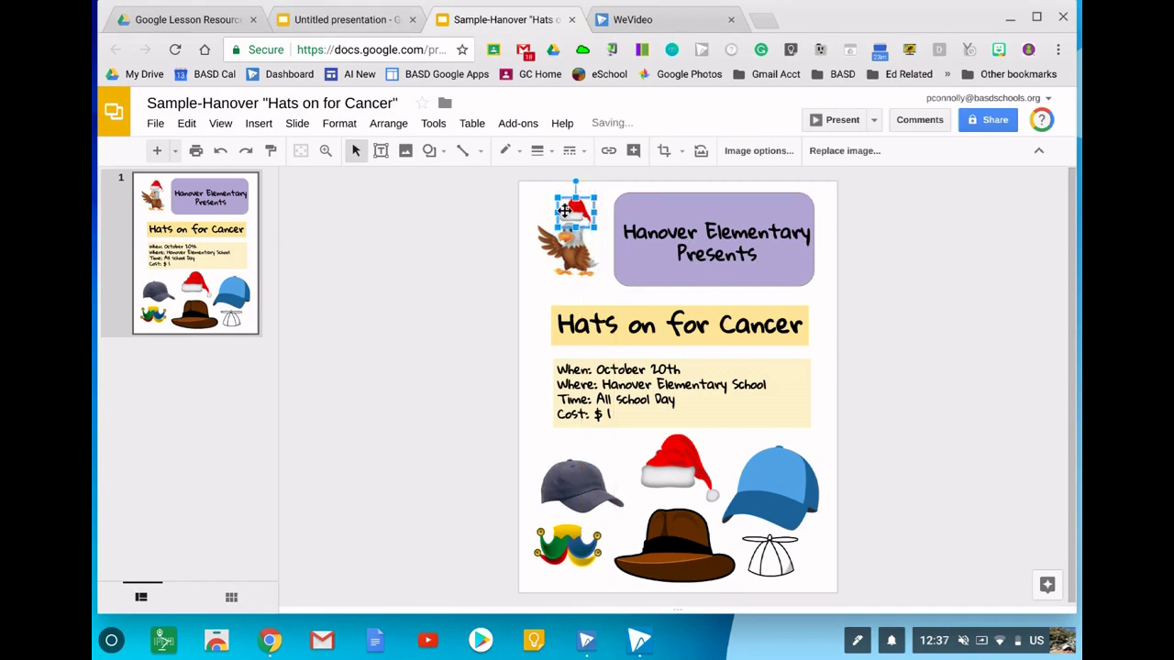
pyautogui.press('Down')
pyautogui.press('Down')
pyautogui.press('Down')
pyautogui.press('Down')
pyautogui.press('Right')
pyautogui.press('Right')
# - Examine the sample poster's purple heading, "Hats on for Cancer" title, event details box and blue cap
pyautogui.click(741, 216)
pyautogui.click(771, 315)
pyautogui.click(775, 374)
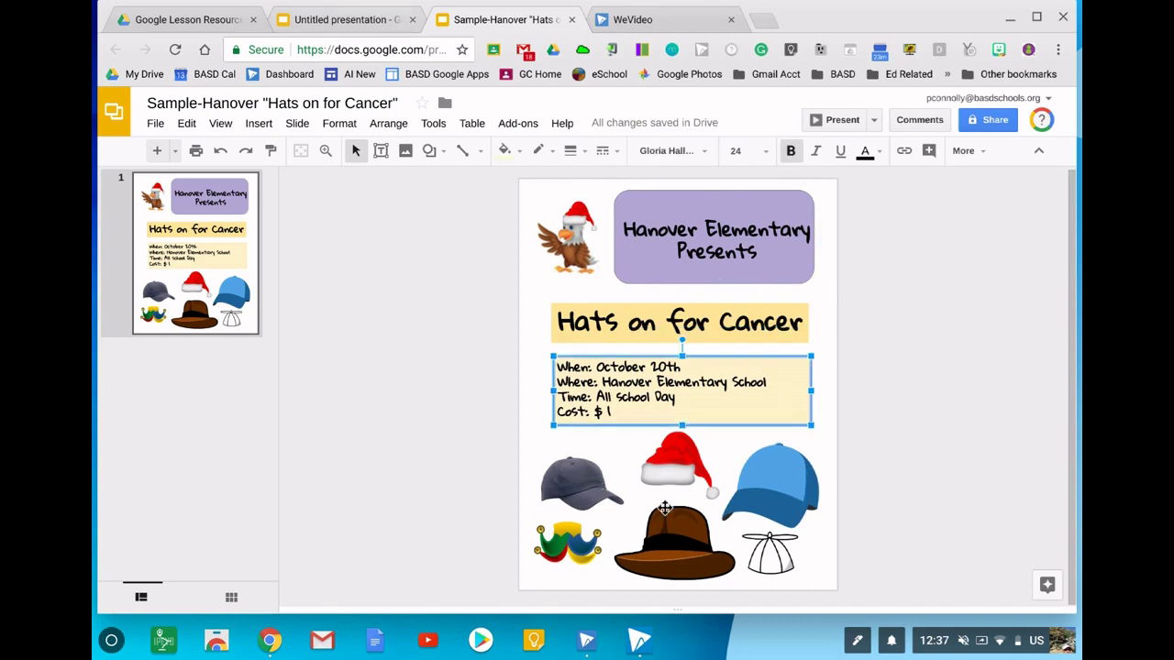
pyautogui.click(784, 463)
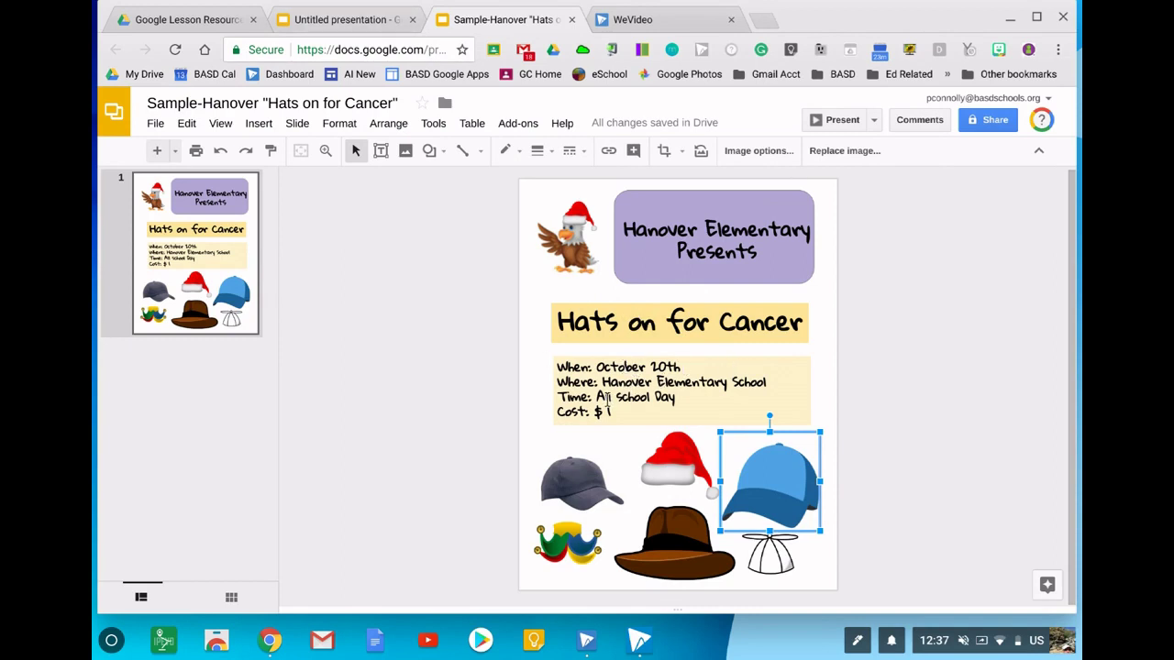
pyautogui.click(152, 124)
pyautogui.click(152, 124)
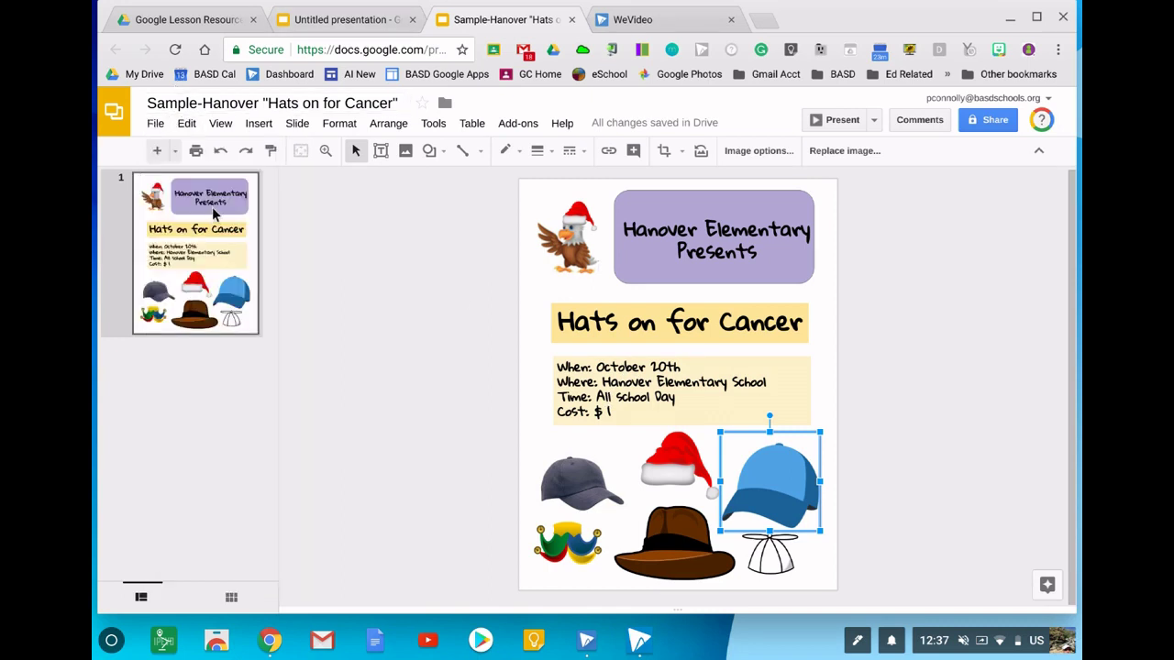